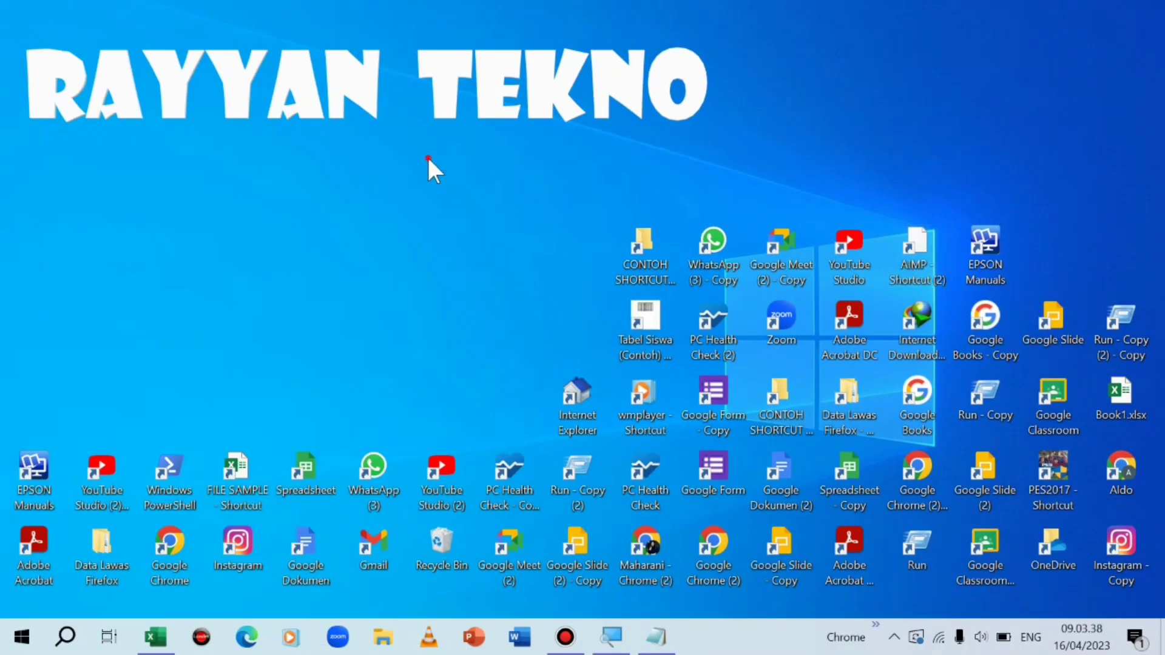
# - Select the block of desktop shortcut icons and drag them toward the top-right corner
pyautogui.moveTo(429, 163); pyautogui.dragTo(984, 432)
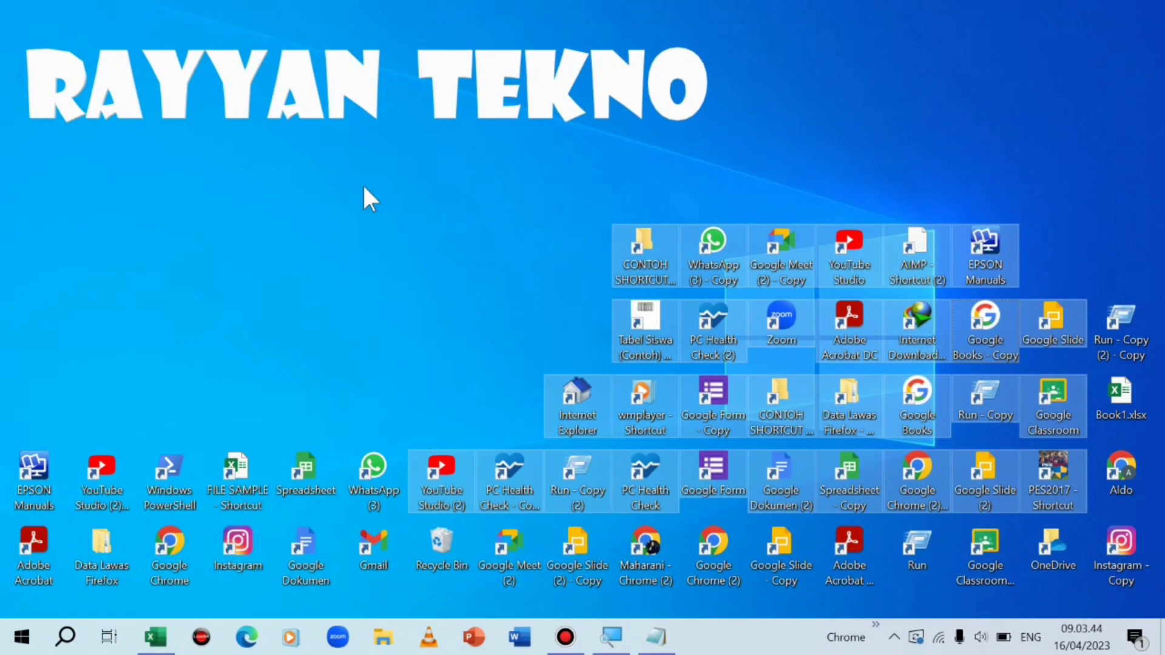
pyautogui.moveTo(261, 144); pyautogui.dragTo(1035, 546)
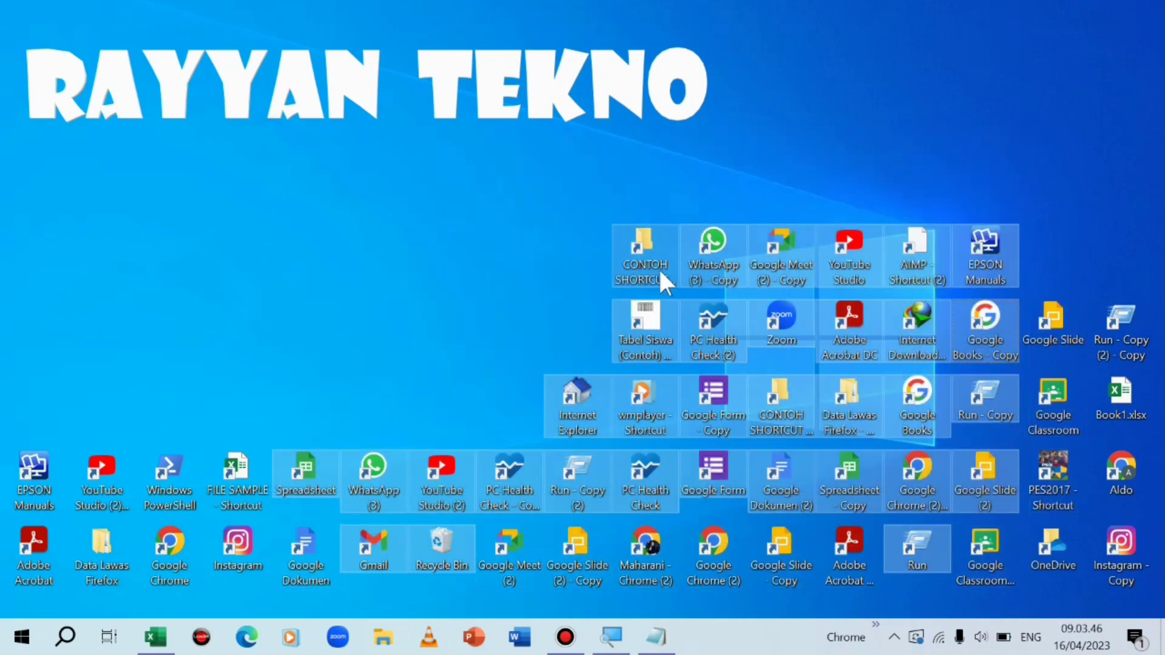
pyautogui.moveTo(658, 268); pyautogui.dragTo(977, 125)
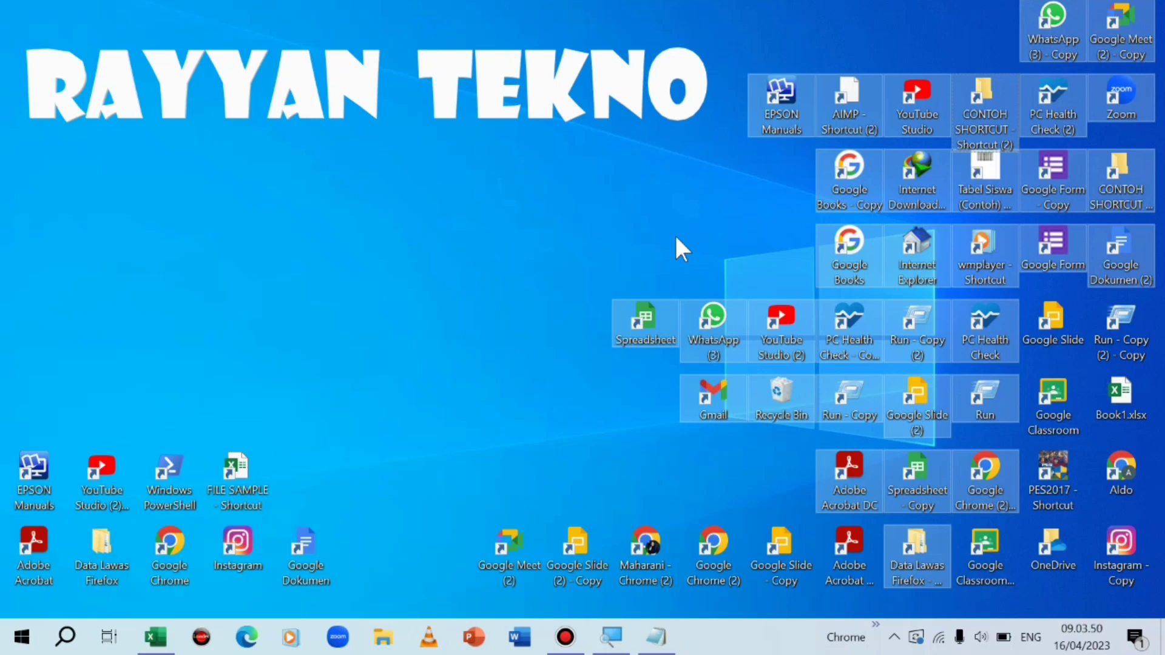
# - Bring the blank Book1 workbook up from the taskbar and scroll through its empty Sheet1
pyautogui.click(156, 637)
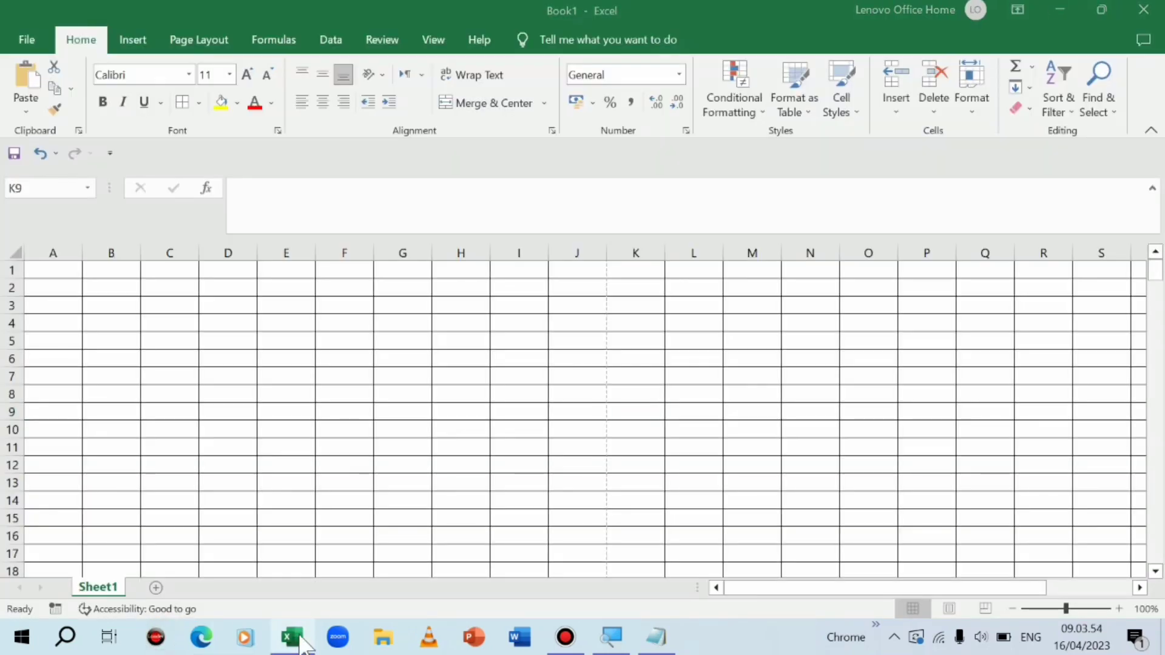
pyautogui.scroll(-3, 631, 346)
pyautogui.scroll(-2, 334, 358)
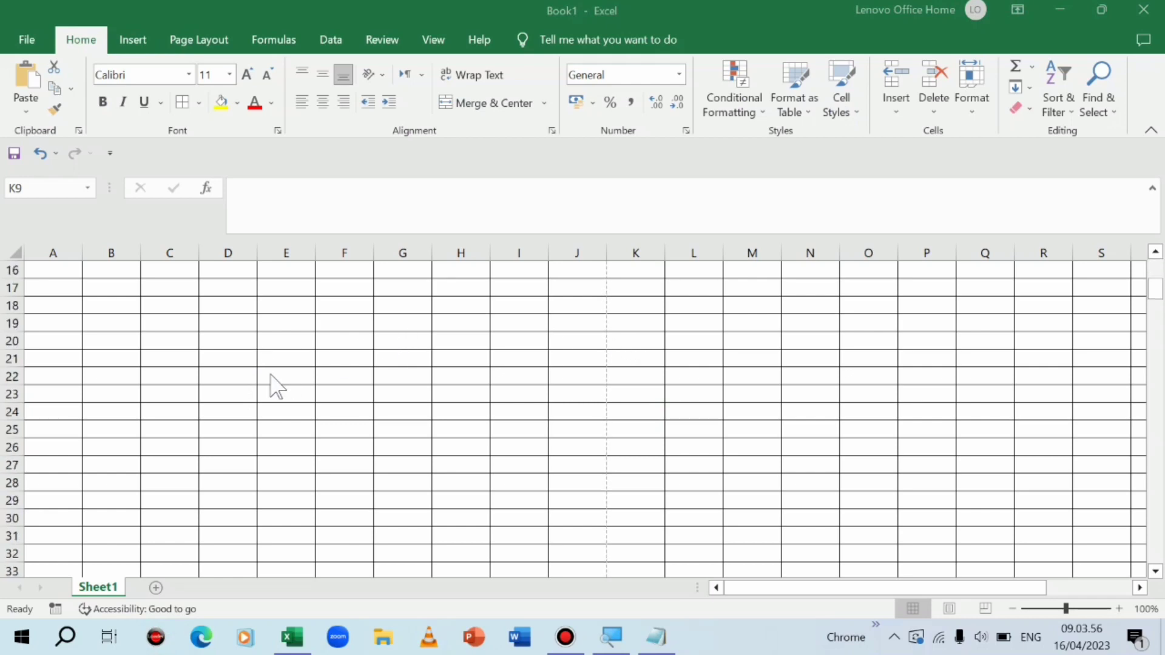
pyautogui.scroll(-4, 270, 384)
pyautogui.scroll(-4, 271, 383)
pyautogui.scroll(-7, 270, 380)
pyautogui.scroll(-12, 271, 375)
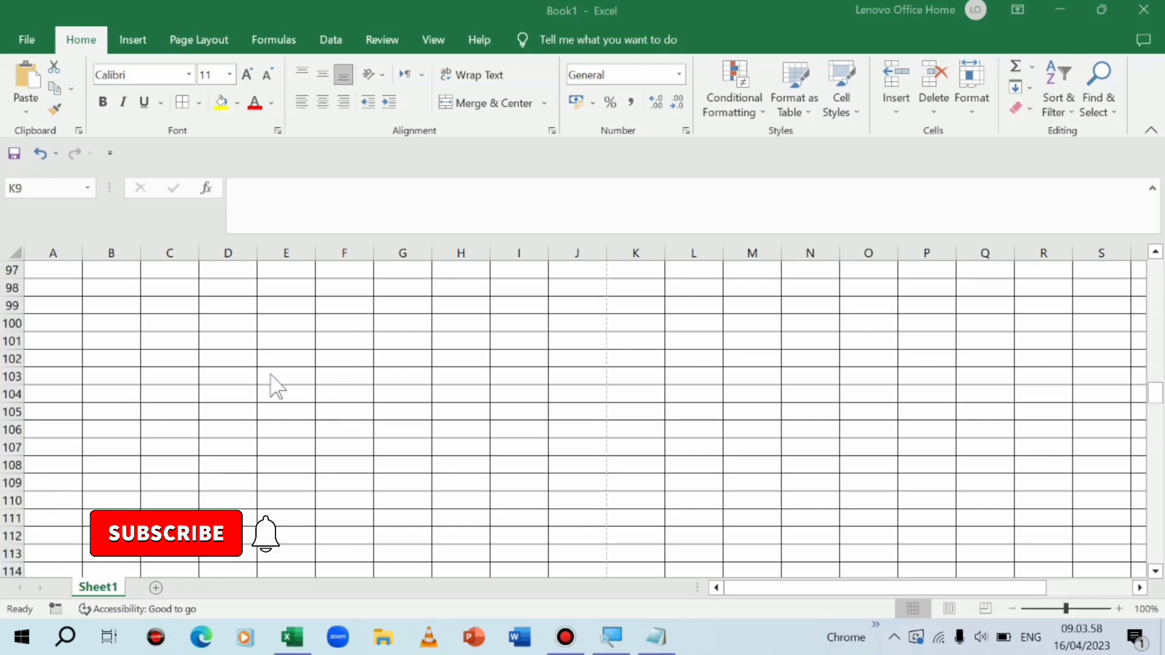
pyautogui.scroll(-7, 271, 375)
pyautogui.scroll(11, 271, 375)
pyautogui.scroll(5, 271, 375)
pyautogui.scroll(5, 271, 375)
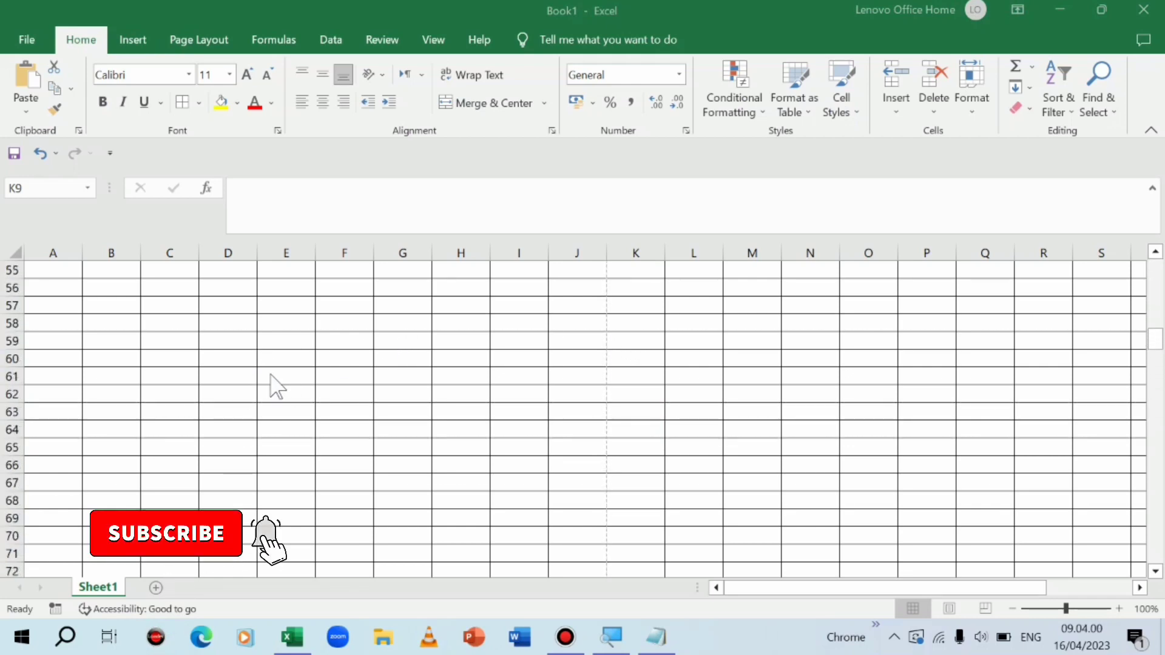
pyautogui.scroll(4, 271, 375)
pyautogui.scroll(5, 270, 375)
pyautogui.scroll(4, 271, 375)
pyautogui.scroll(2, 271, 383)
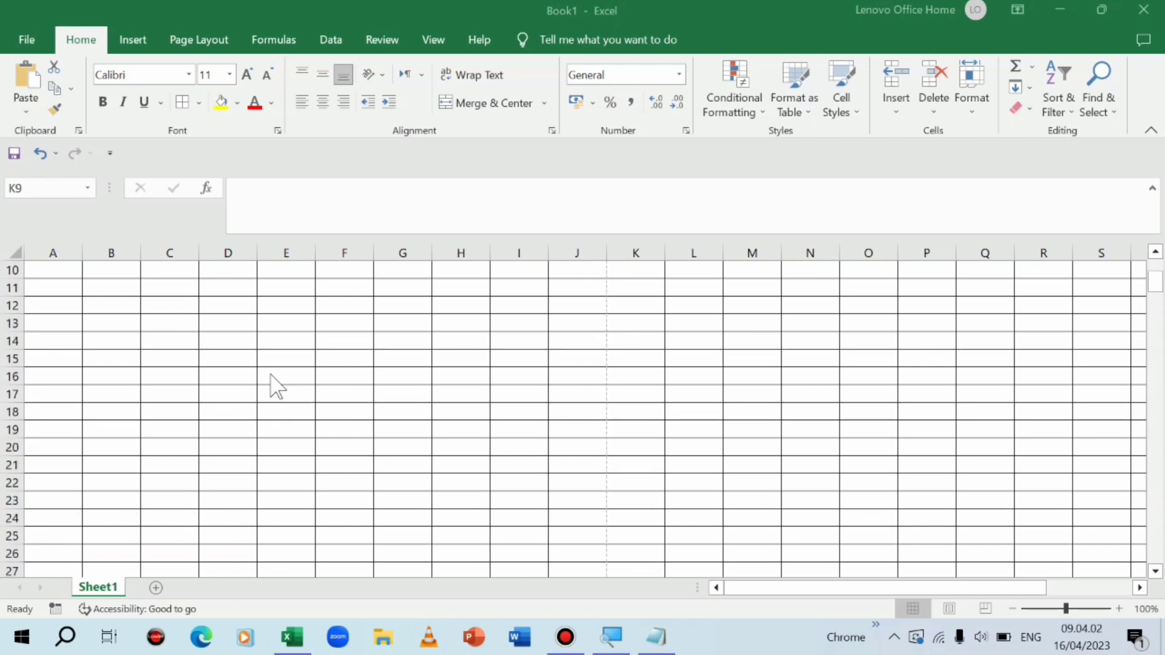
pyautogui.scroll(3, 271, 384)
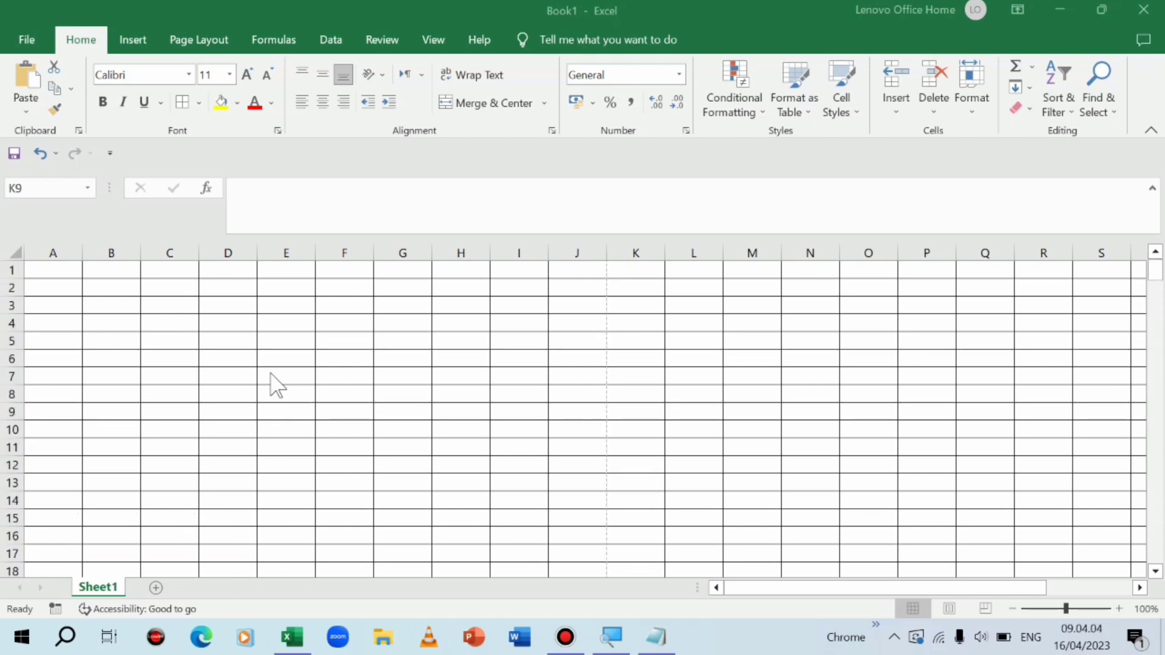
pyautogui.scroll(-4, 257, 311)
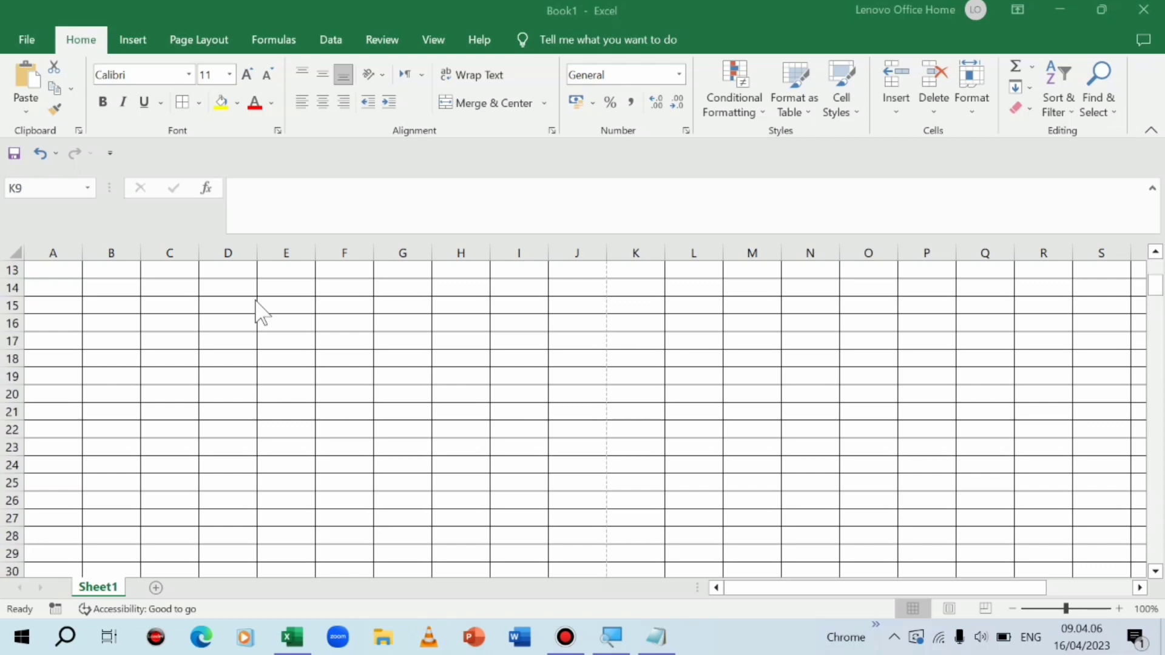
pyautogui.scroll(2, 257, 311)
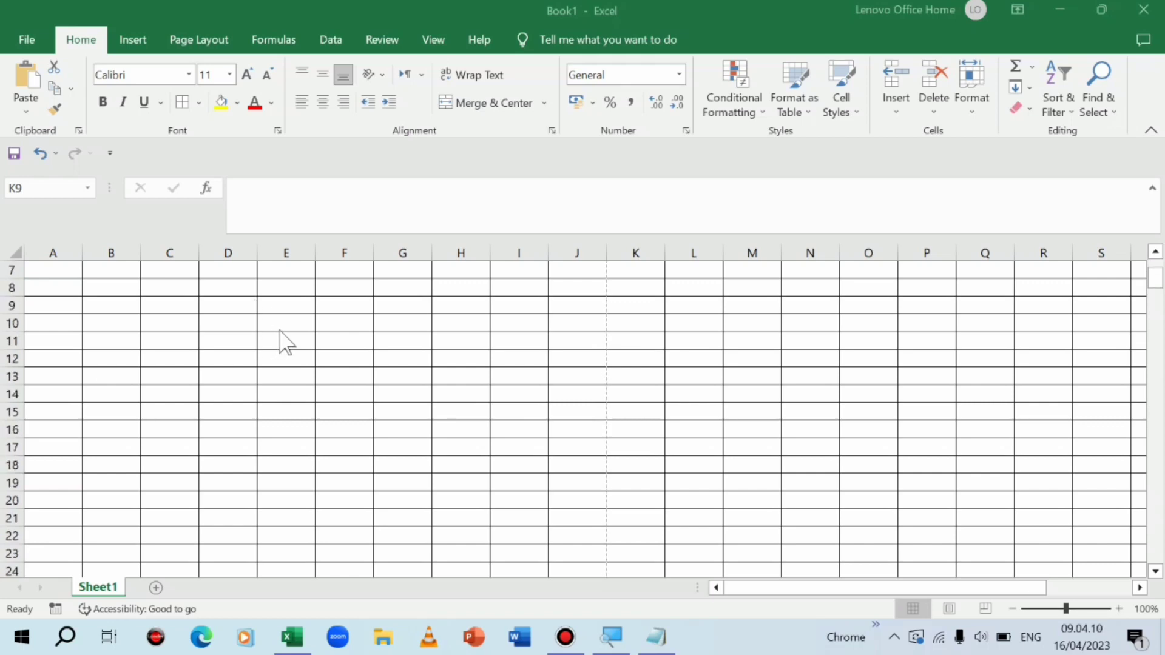
# - Switch Sheet1 to Page Break Preview and scroll through the numbered print pages
pyautogui.click(440, 51)
pyautogui.click(434, 41)
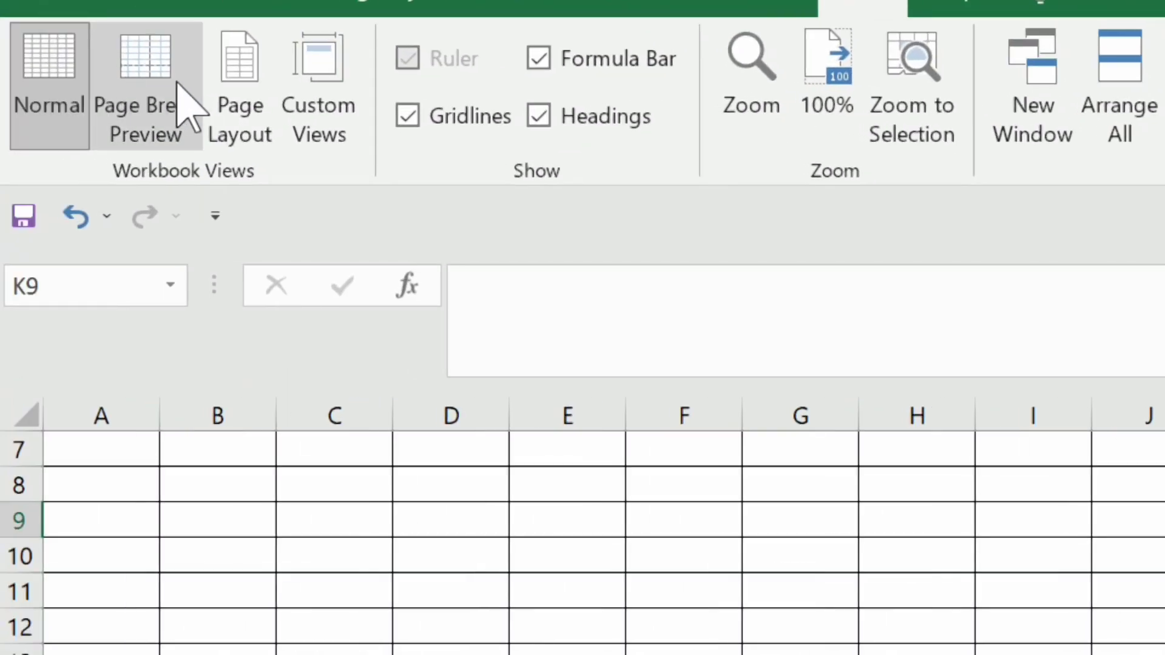
pyautogui.click(148, 91)
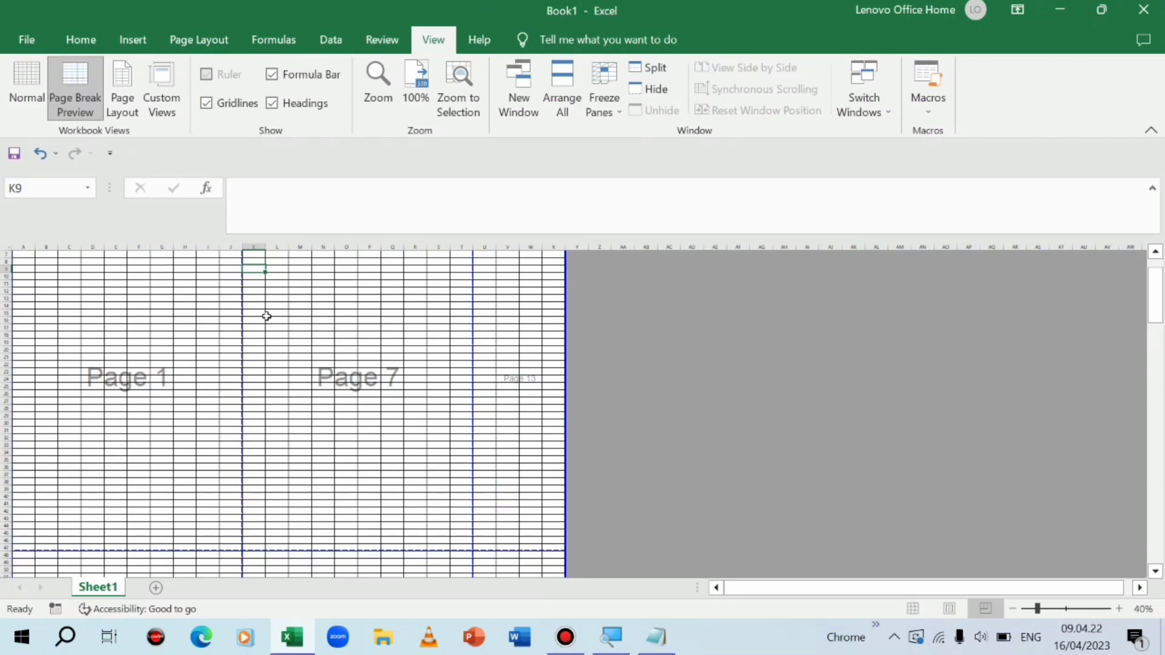
pyautogui.scroll(-3, 176, 352)
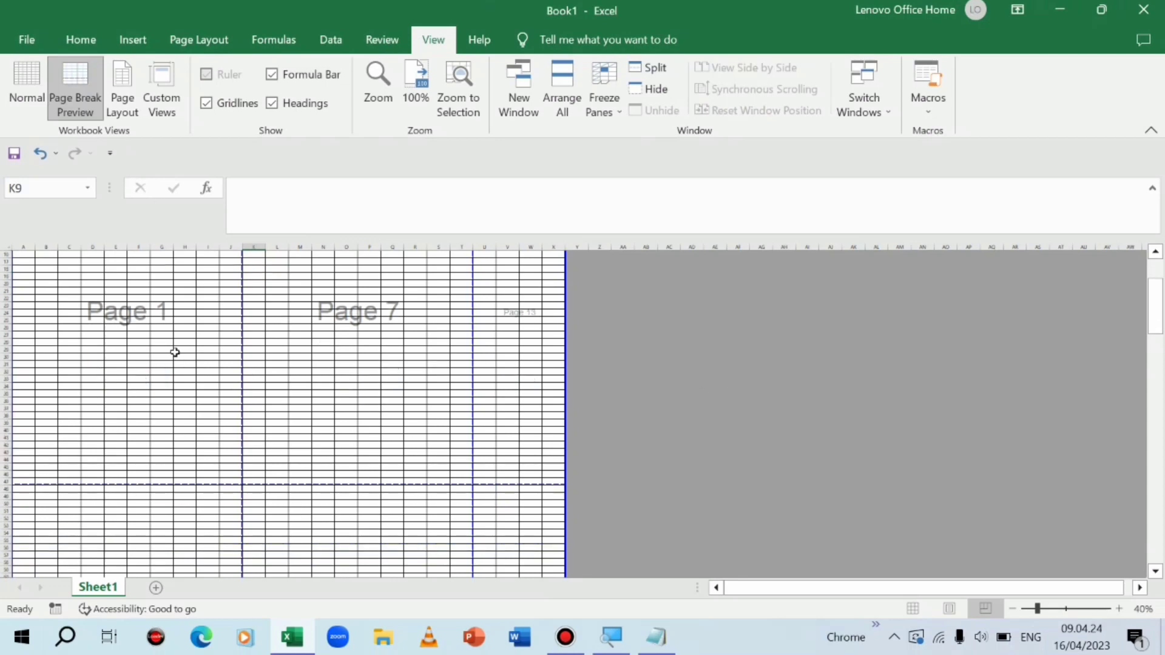
pyautogui.scroll(-9, 176, 352)
pyautogui.scroll(-8, 175, 352)
pyautogui.scroll(-4, 173, 351)
pyautogui.scroll(-9, 173, 352)
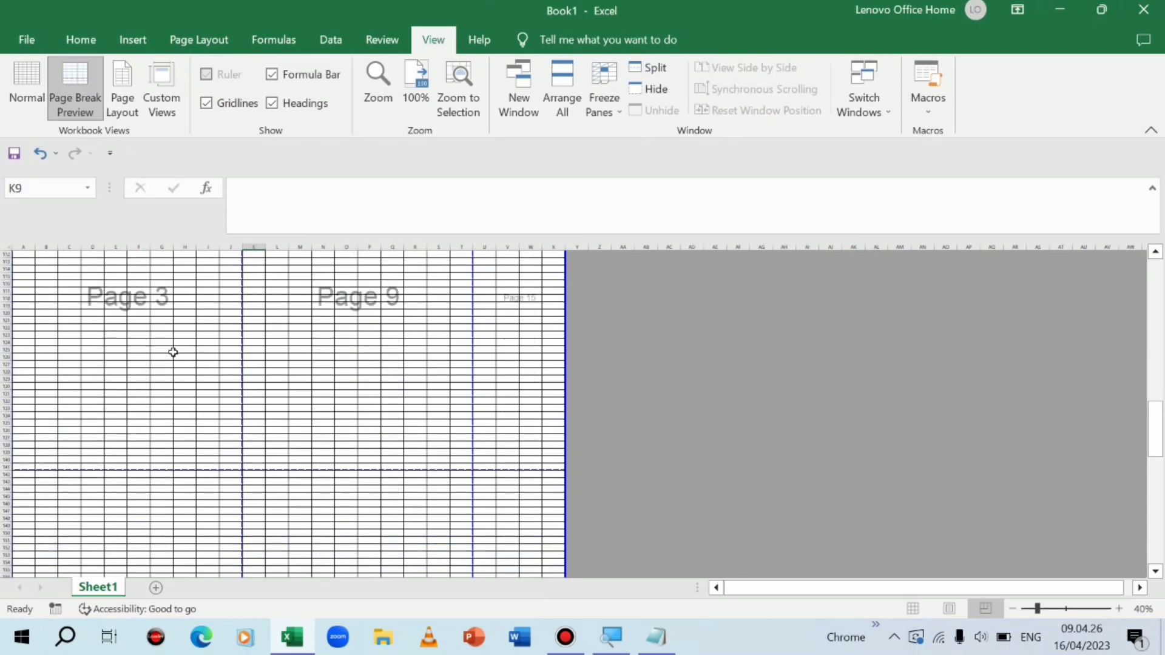
pyautogui.scroll(-9, 173, 352)
pyautogui.scroll(-6, 173, 352)
pyautogui.scroll(-7, 173, 352)
pyautogui.scroll(-7, 173, 352)
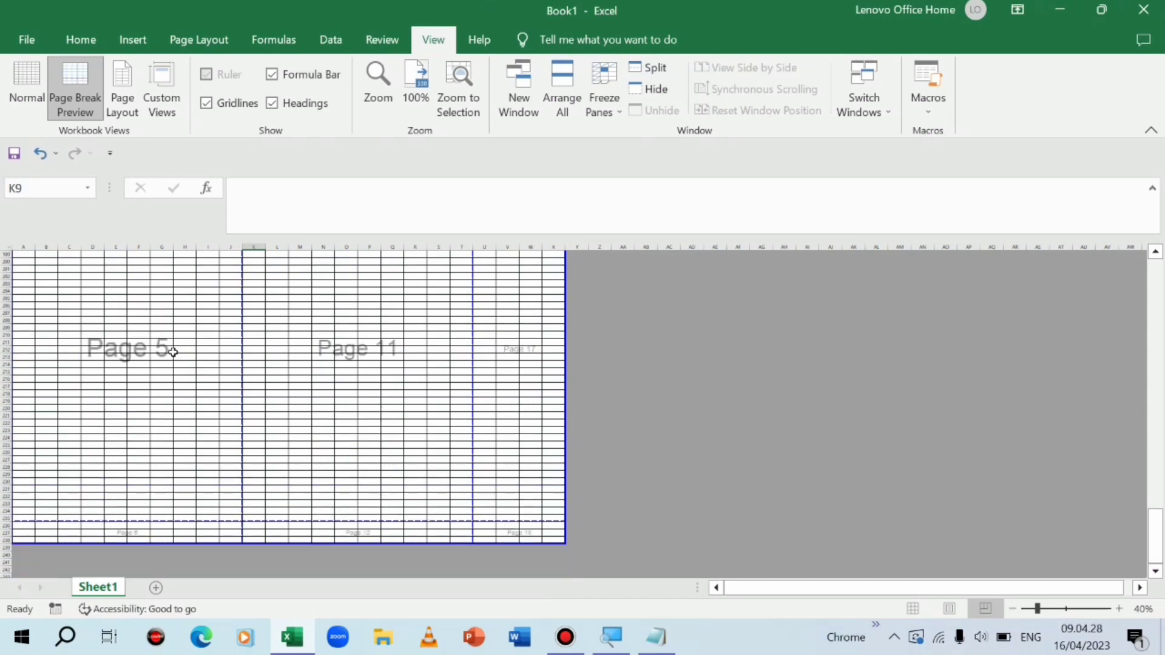
pyautogui.scroll(3, 173, 352)
pyautogui.scroll(5, 173, 351)
pyautogui.scroll(5, 173, 352)
pyautogui.scroll(8, 172, 352)
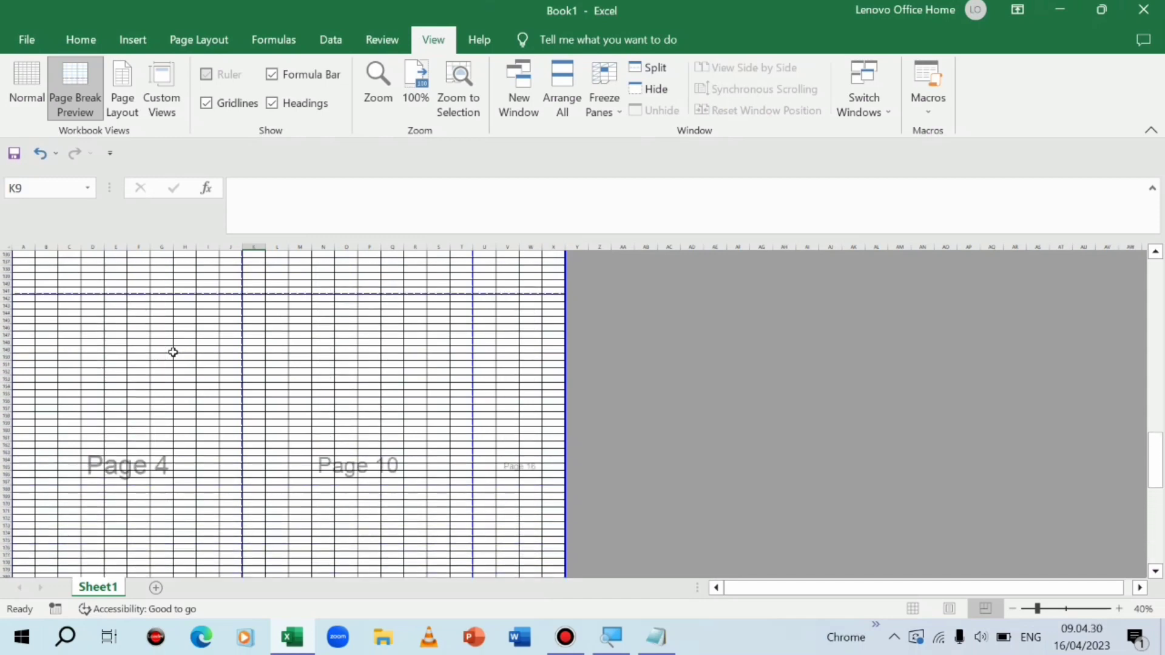
pyautogui.scroll(6, 173, 352)
pyautogui.scroll(5, 173, 352)
pyautogui.scroll(4, 173, 352)
pyautogui.scroll(4, 173, 351)
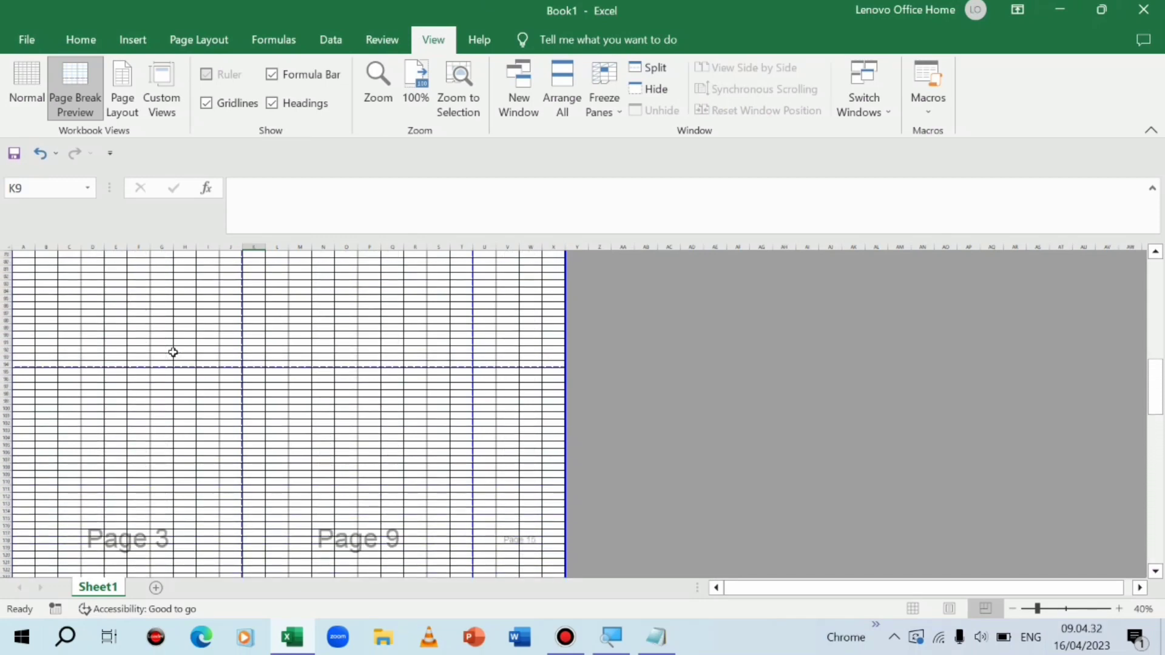
pyautogui.scroll(5, 173, 352)
pyautogui.scroll(9, 173, 352)
pyautogui.scroll(5, 173, 352)
pyautogui.scroll(5, 173, 352)
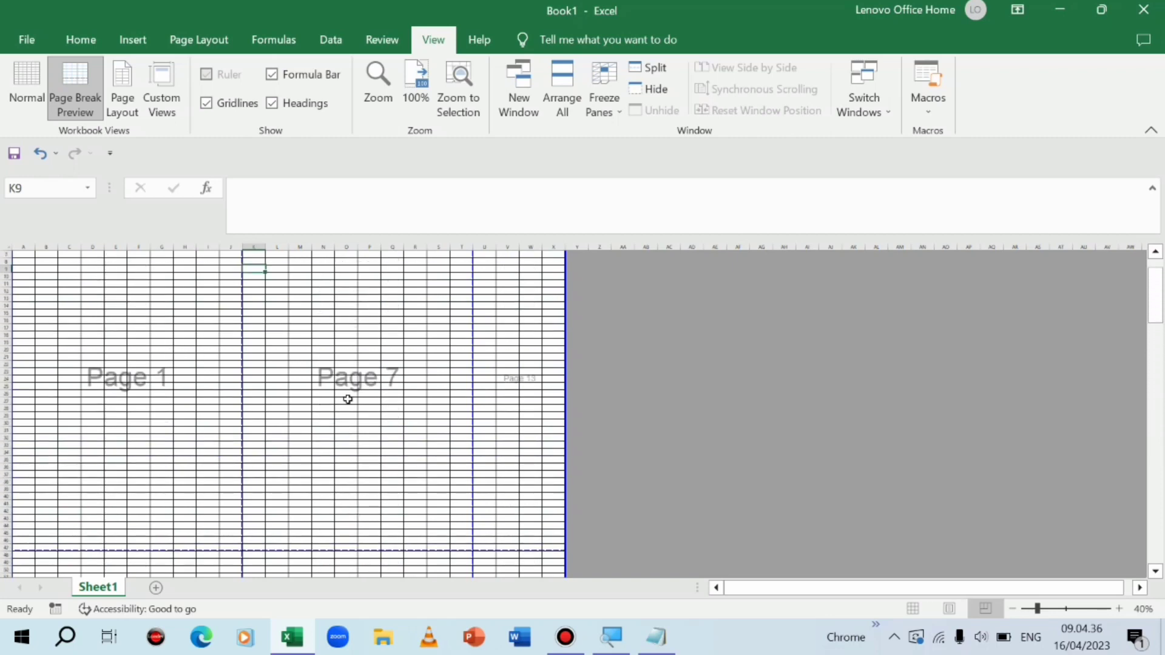
# - In the Ctrl+P print screen, set the Pages range to 1 to 1
pyautogui.click(293, 350)
pyautogui.hotkey('ctrl', 'p')
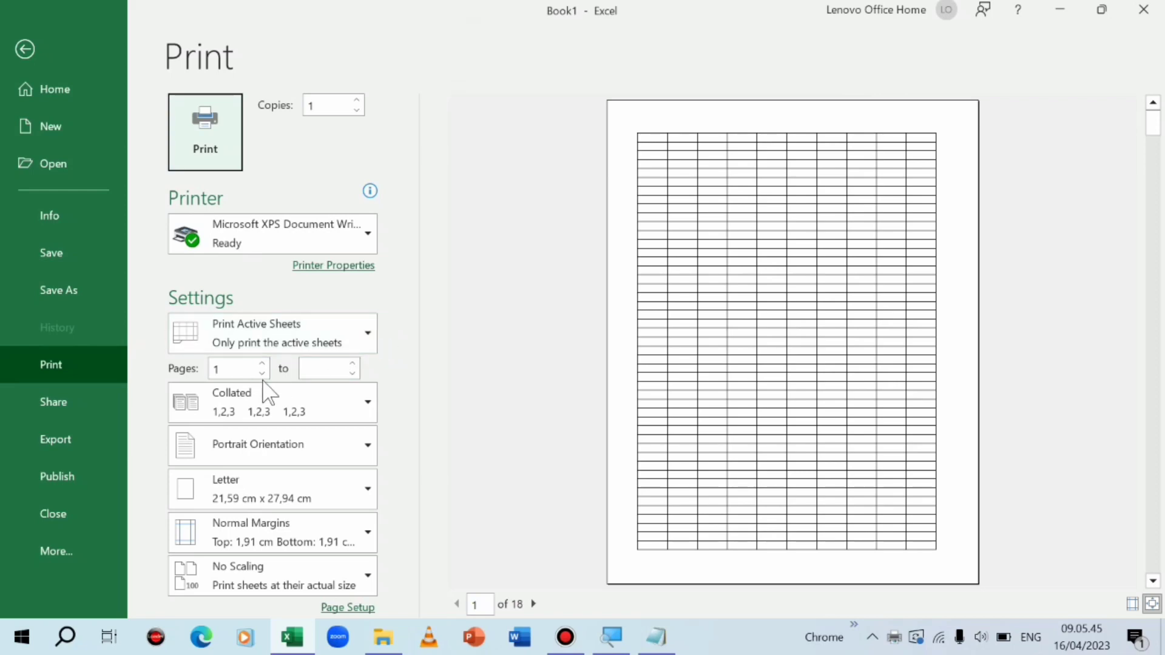
pyautogui.doubleClick(235, 369)
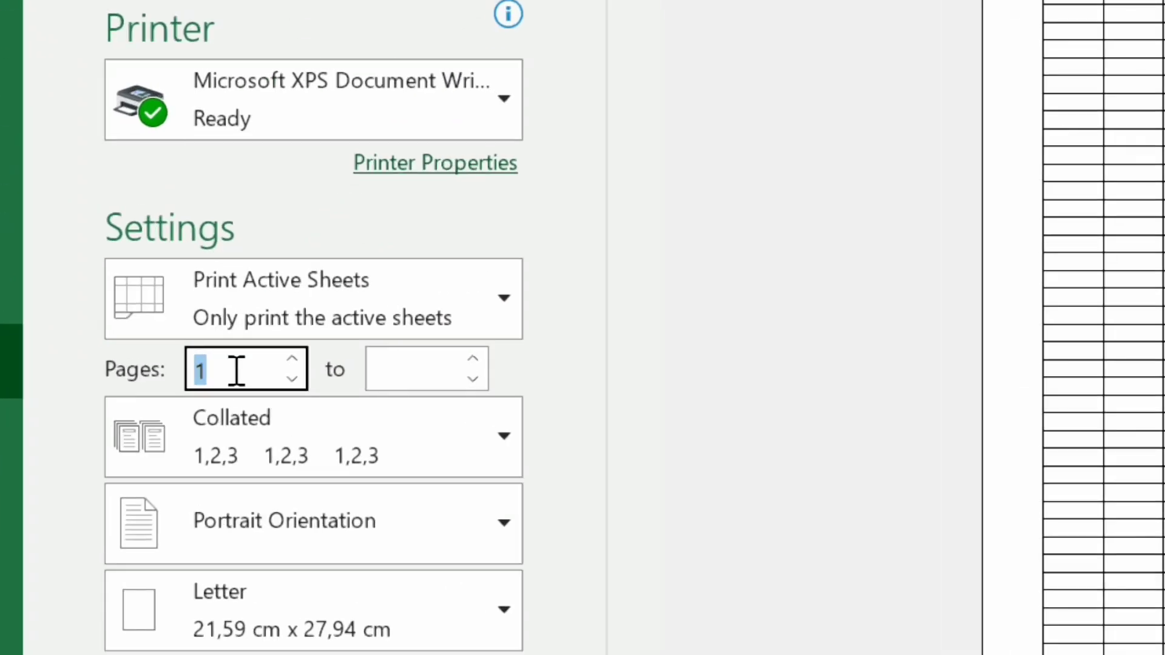
pyautogui.click(216, 370)
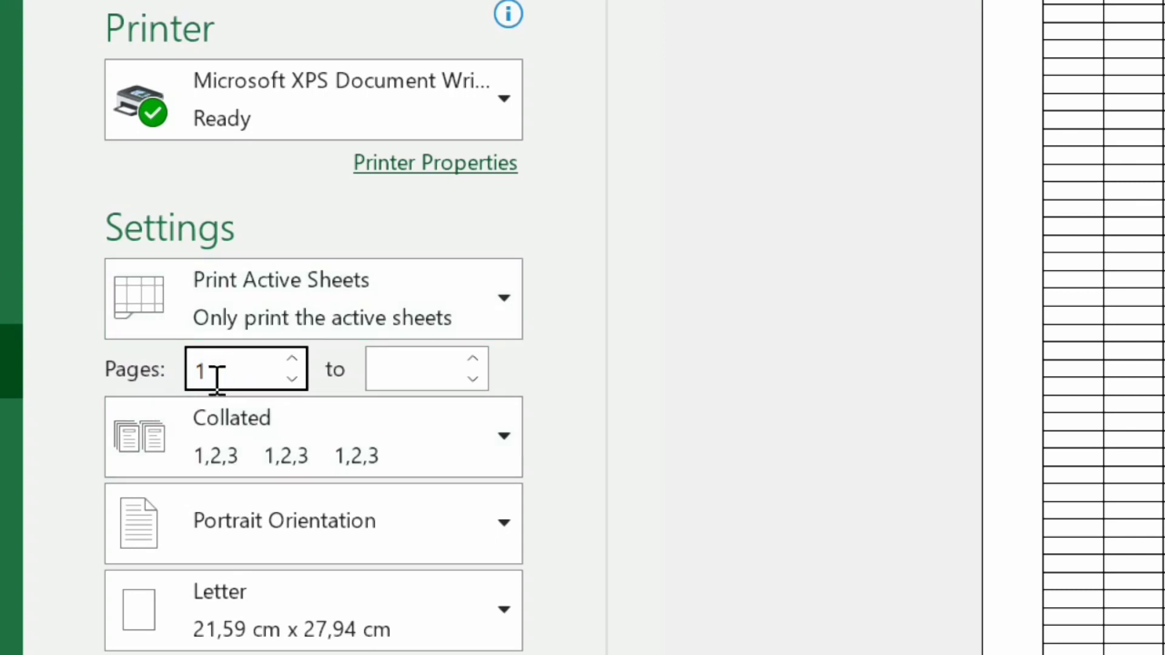
pyautogui.click(422, 373)
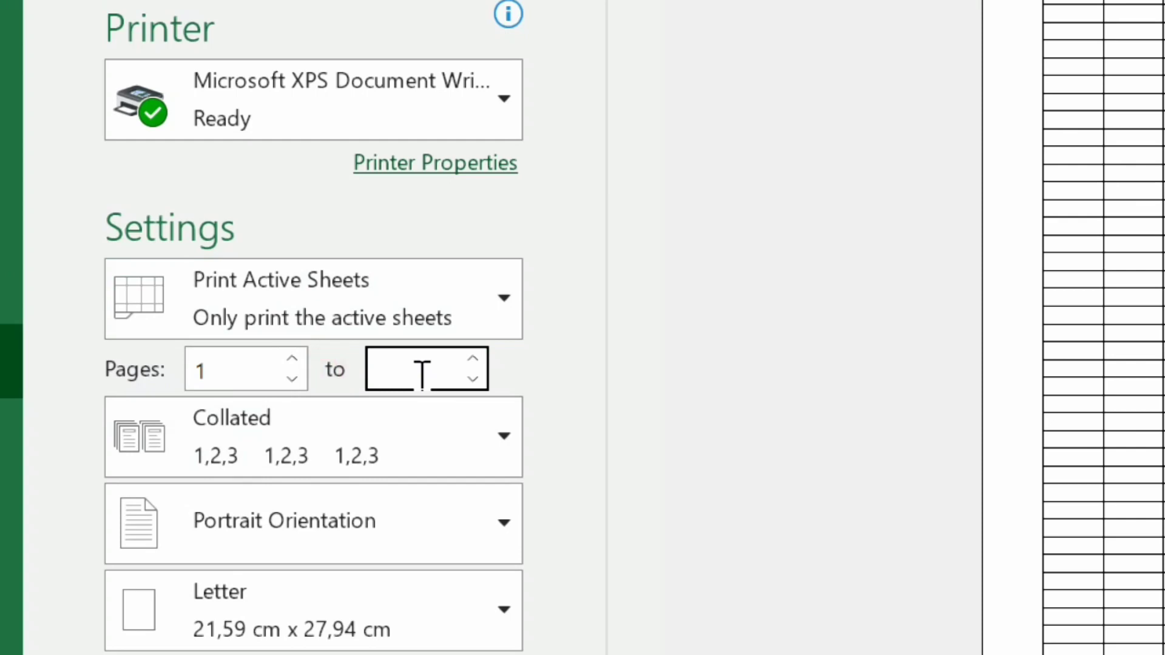
pyautogui.write('1')
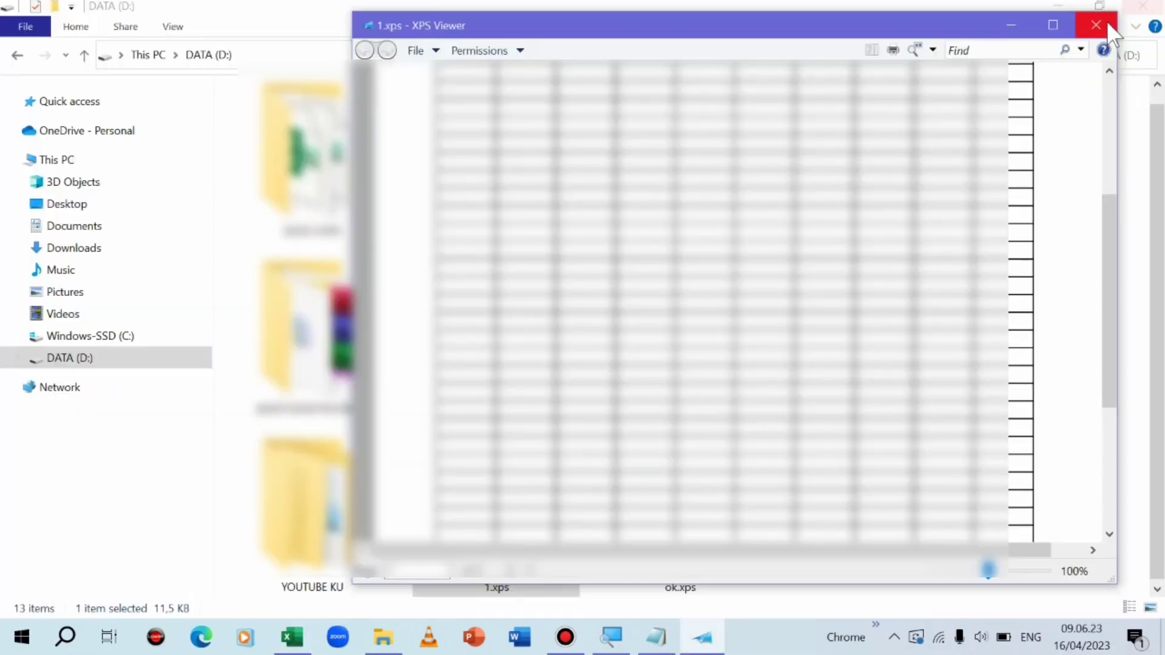
pyautogui.click(1096, 23)
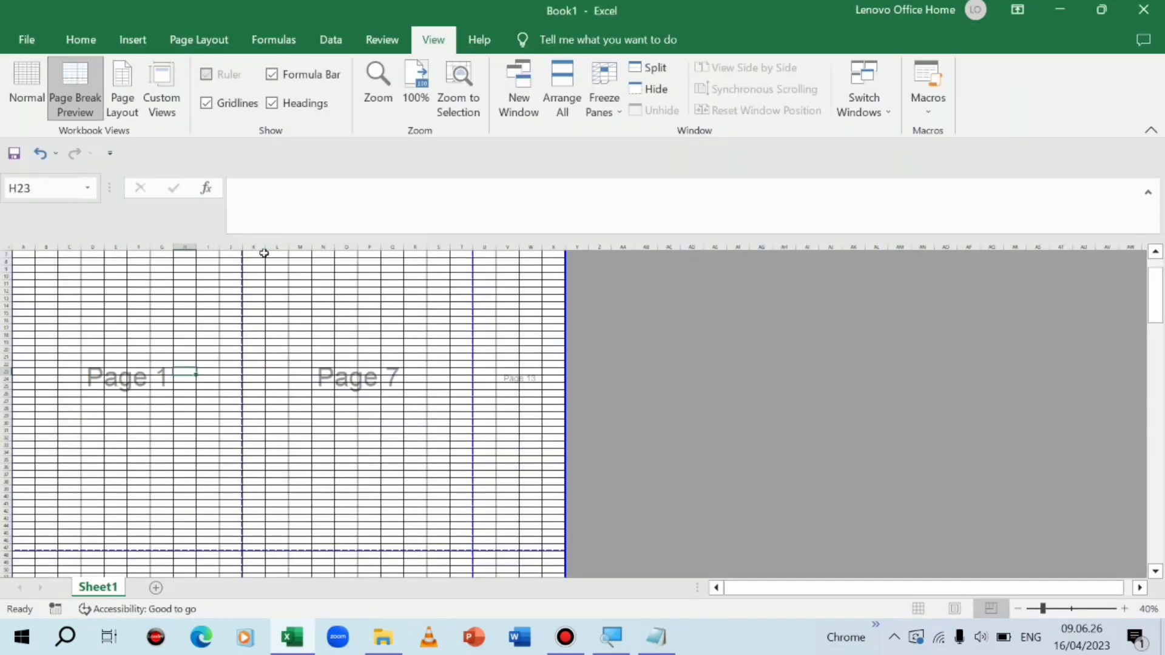
# - Reopen the print screen with Ctrl+P, where the page range still reads 1 to 1
pyautogui.click(264, 253)
pyautogui.hotkey('ctrl', 'p')
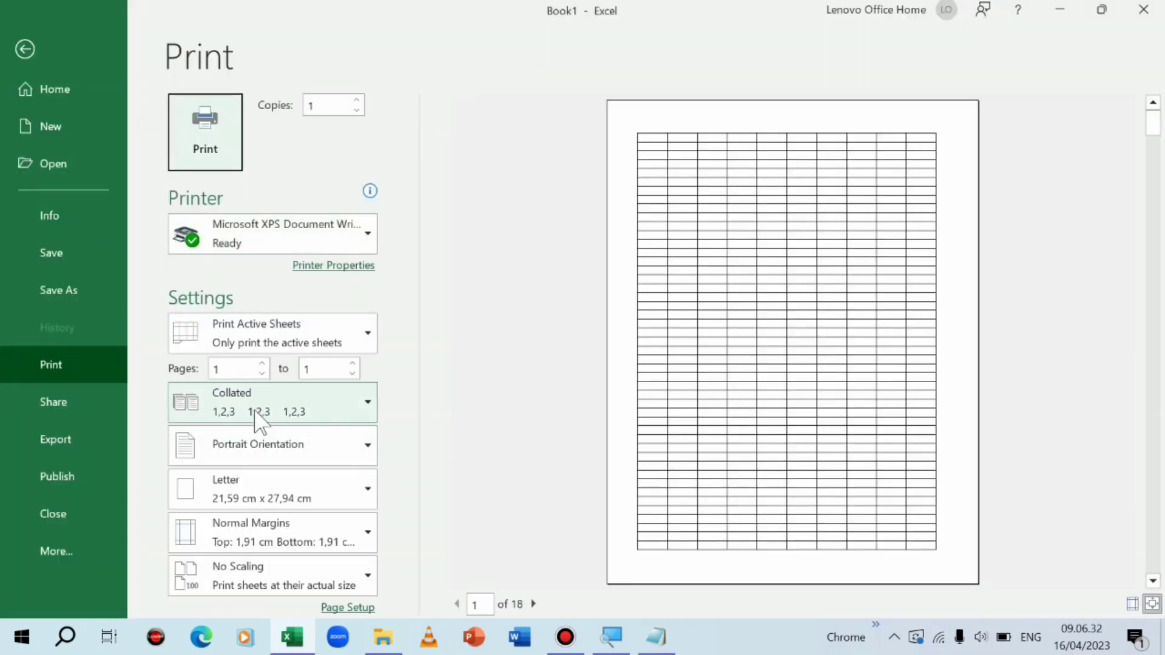
pyautogui.click(244, 372)
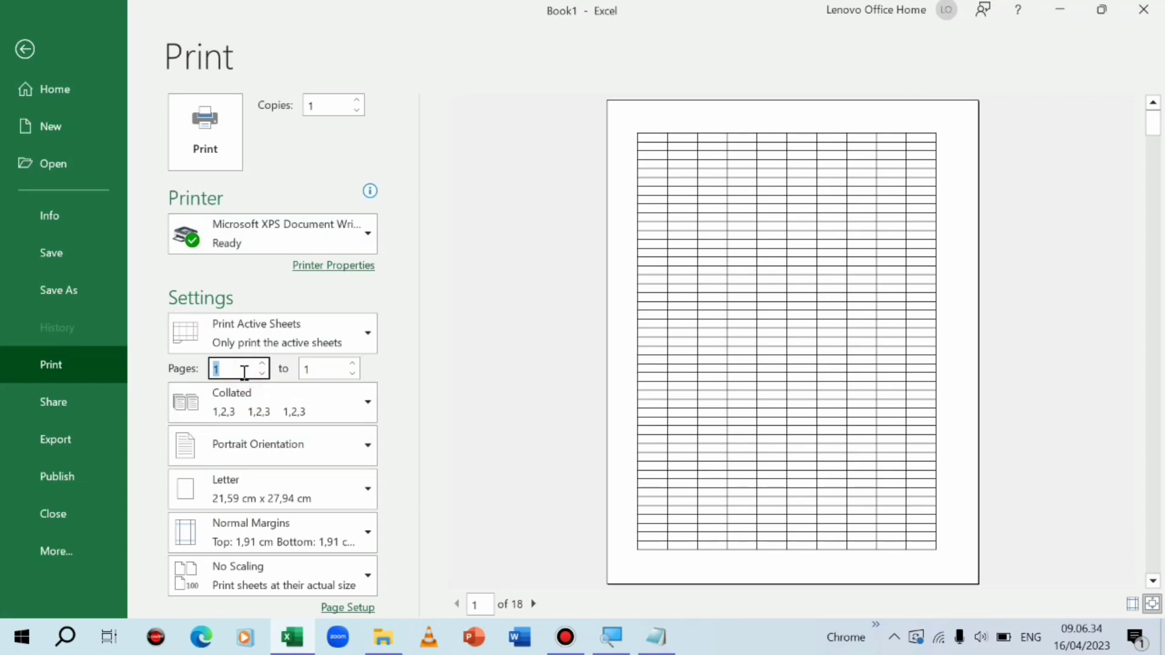
pyautogui.write('7')
# - Enter 1 as the starting page and 5 as the ending page
pyautogui.click(310, 369)
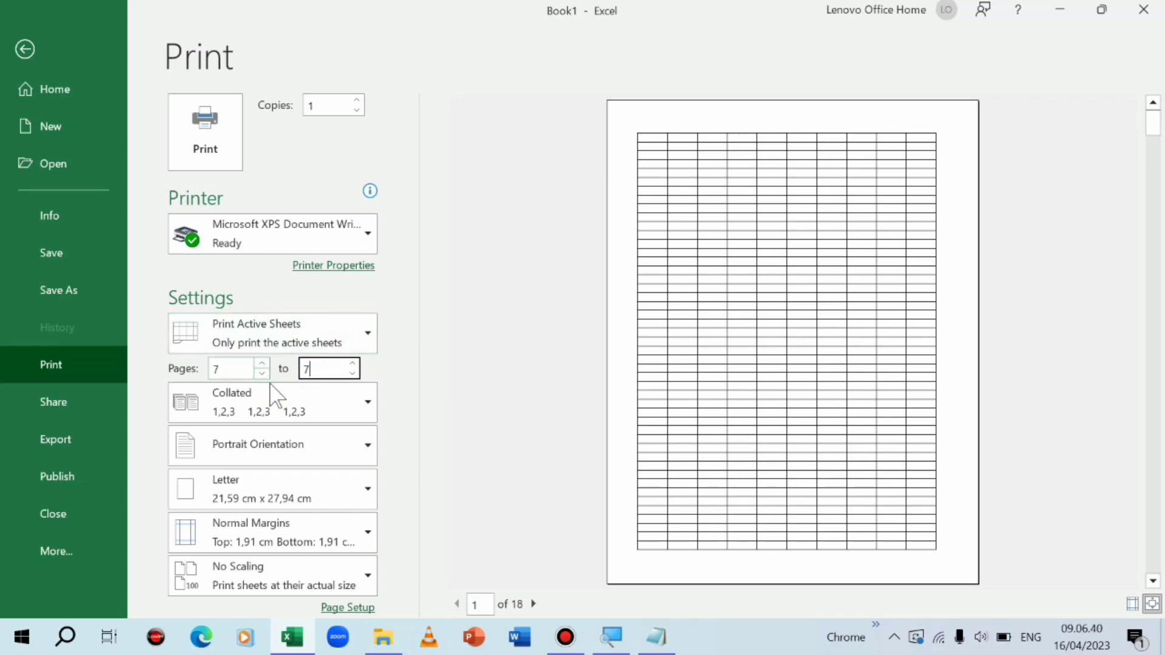
pyautogui.click(318, 368)
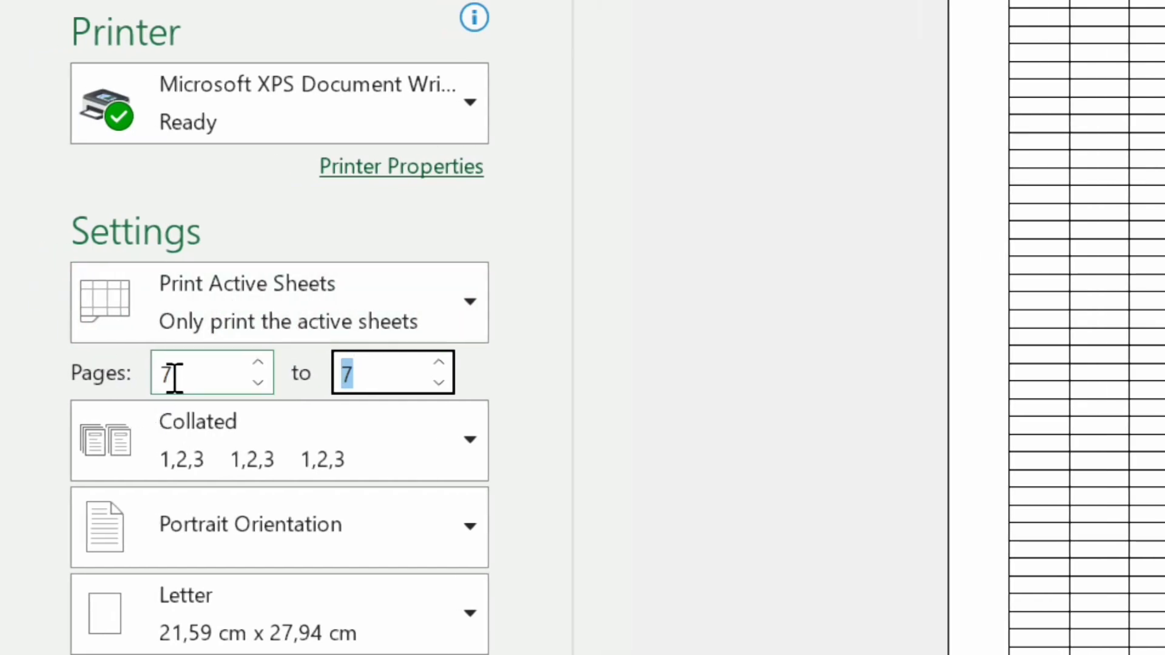
pyautogui.click(172, 372)
pyautogui.write('1')
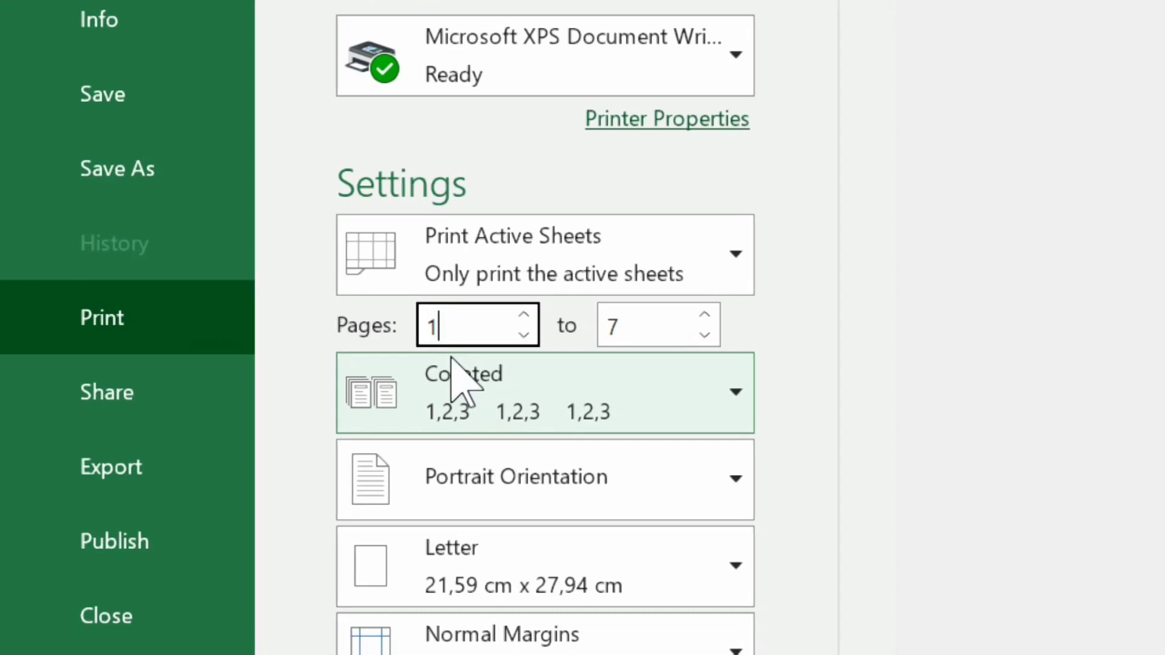
pyautogui.click(647, 326)
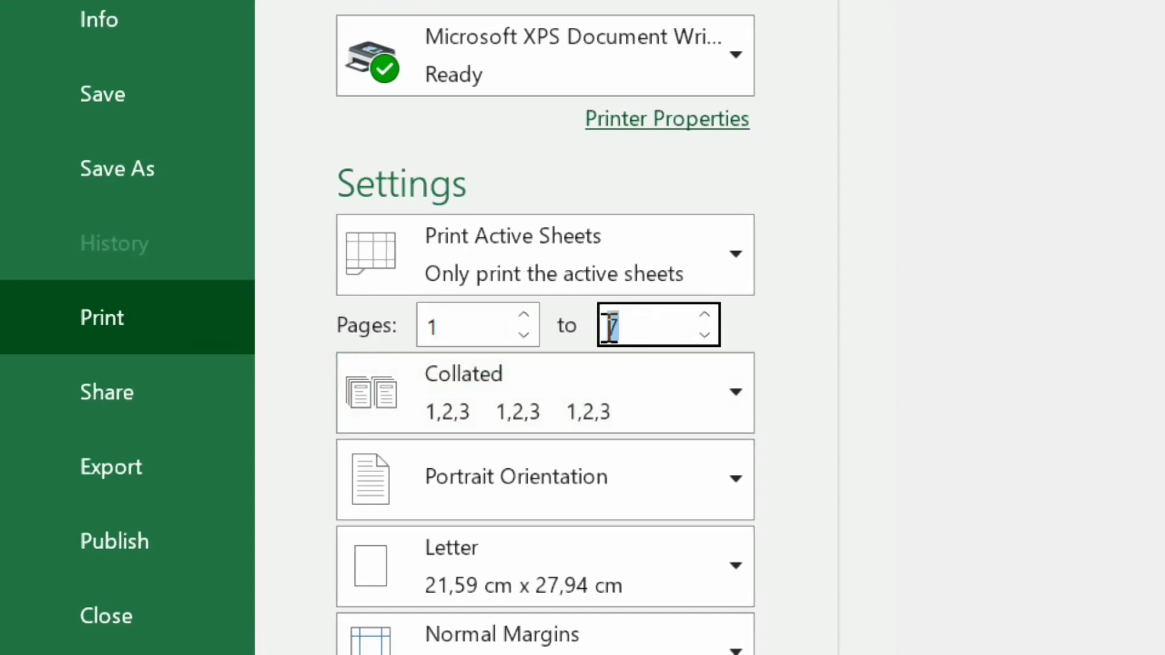
pyautogui.write('5')
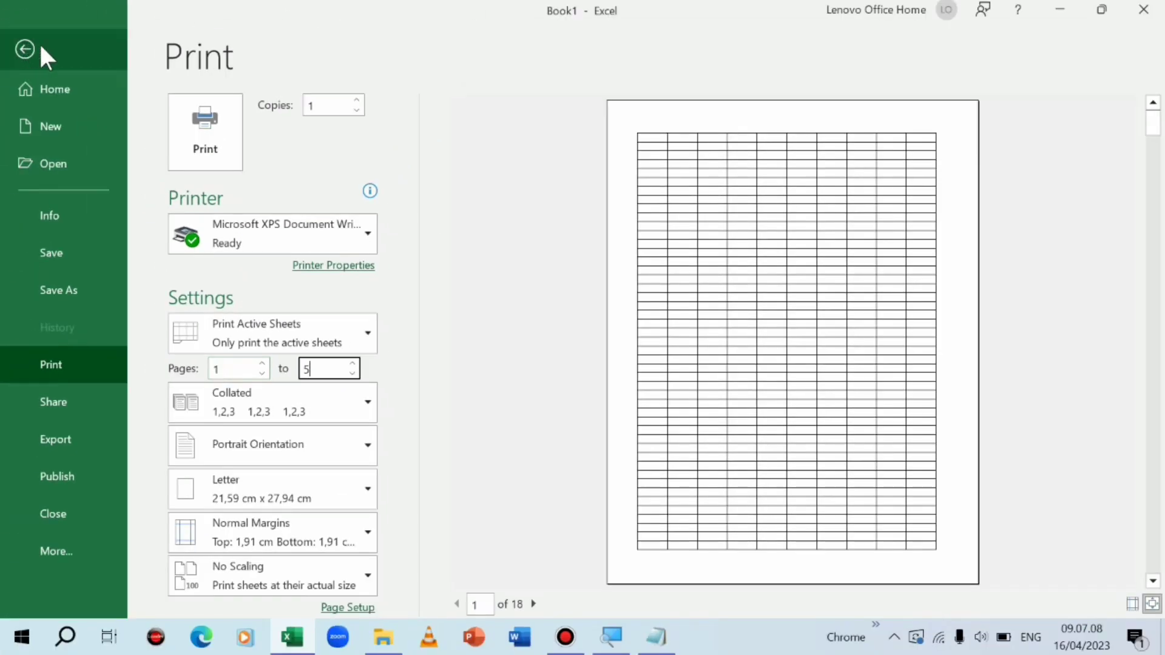
# - Leave the print screen and switch Sheet1 back to Normal view
pyautogui.click(38, 44)
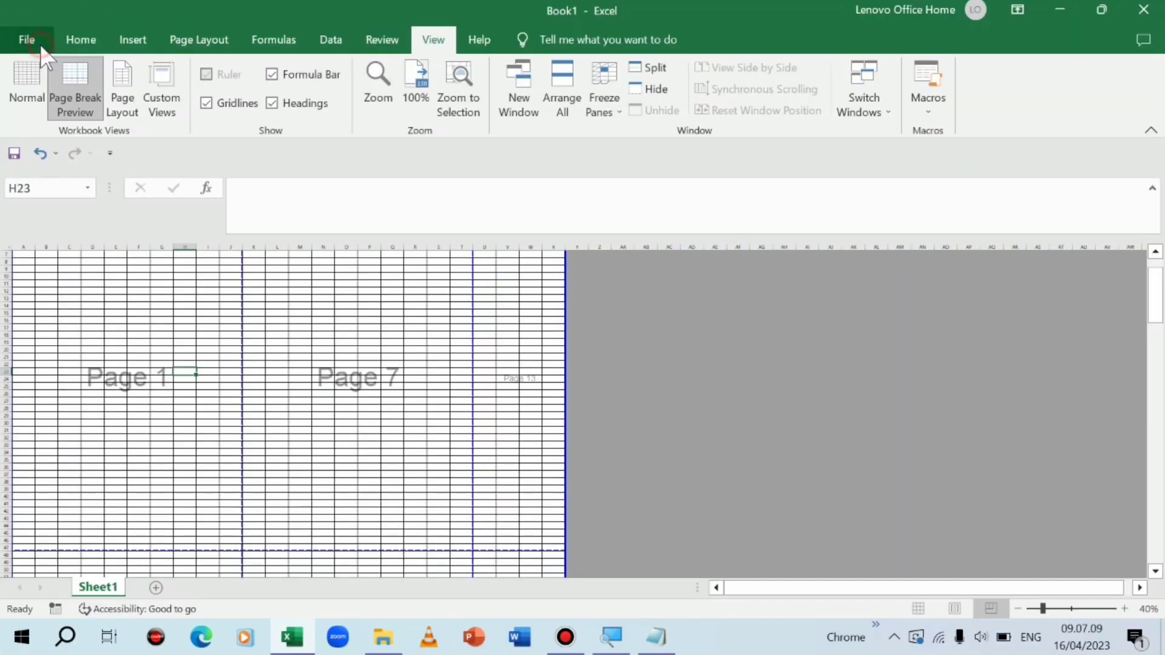
pyautogui.click(27, 91)
pyautogui.scroll(-1, 331, 377)
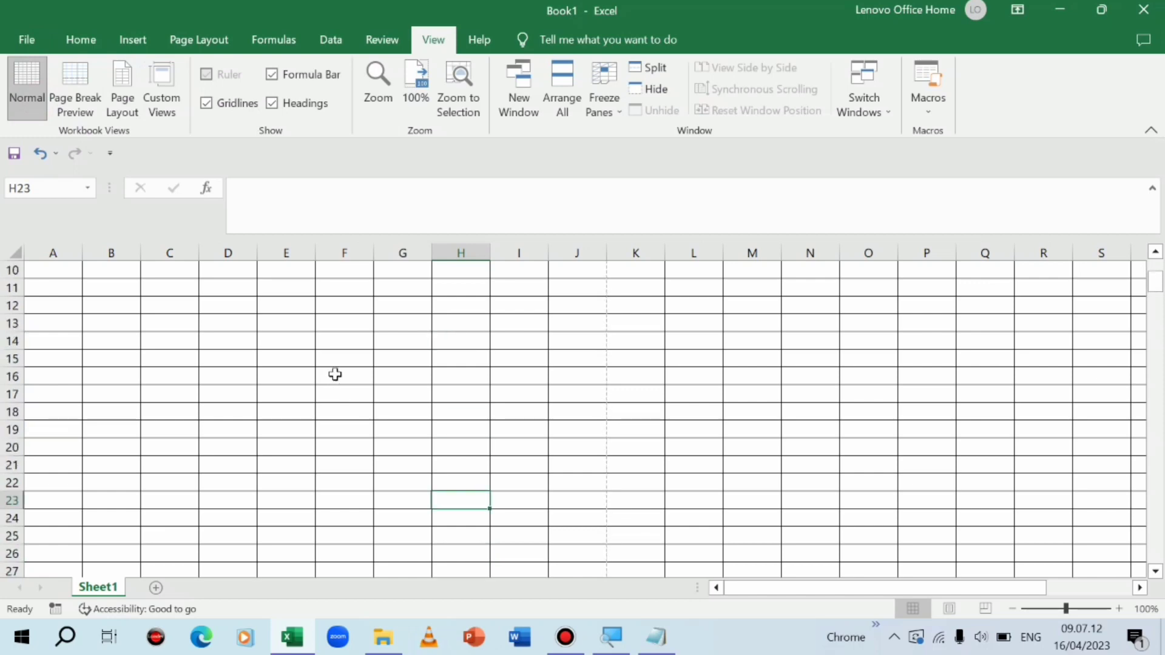
pyautogui.scroll(-1, 335, 374)
# - Fill the range C17:K94 with yellow using Home > Fill Color
pyautogui.moveTo(181, 350)
pyautogui.mouseDown()
pyautogui.moveTo(631, 559)
pyautogui.moveTo(631, 545)
pyautogui.mouseUp()
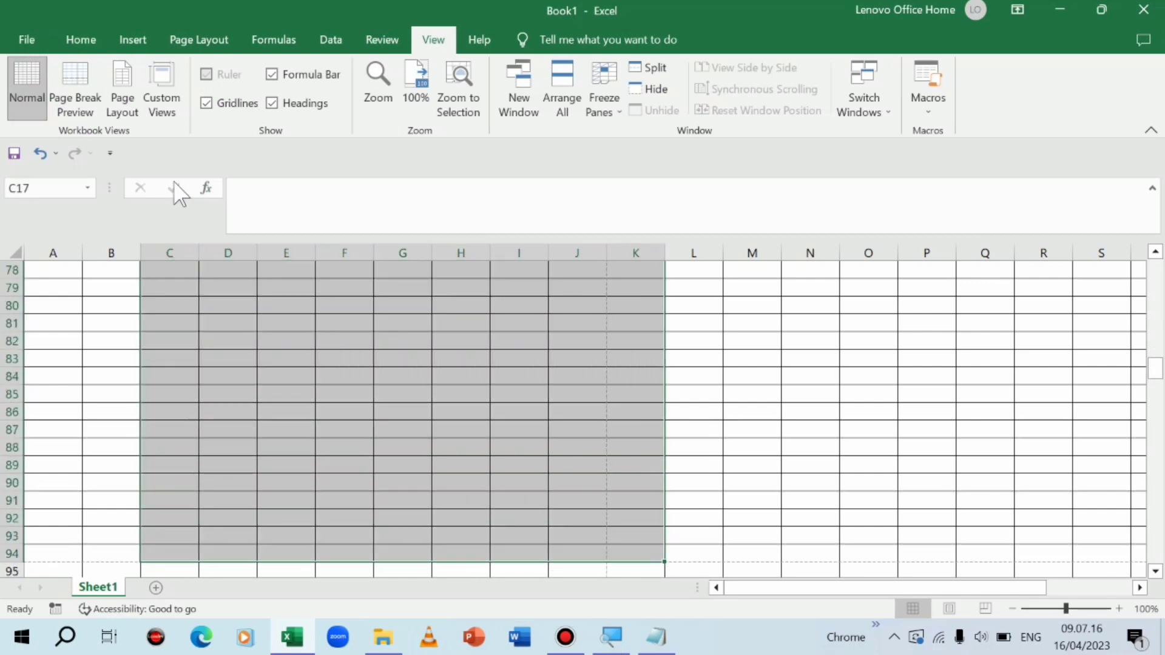
pyautogui.click(80, 39)
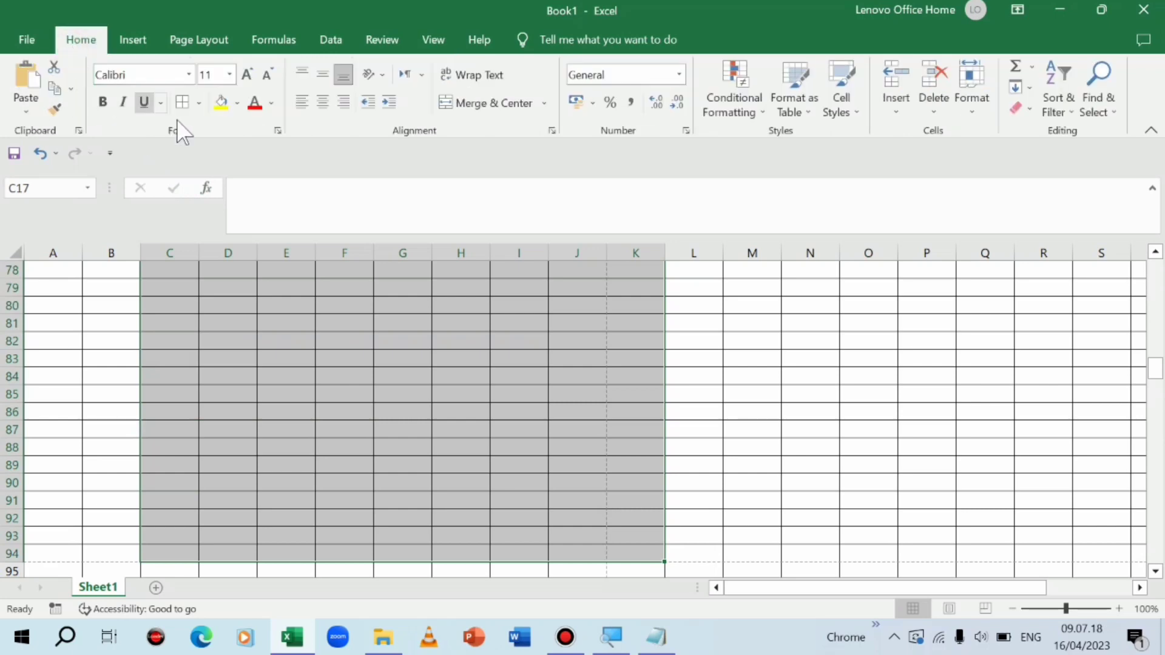
pyautogui.click(221, 103)
pyautogui.scroll(1, 221, 338)
pyautogui.click(221, 338)
pyautogui.scroll(-4, 223, 341)
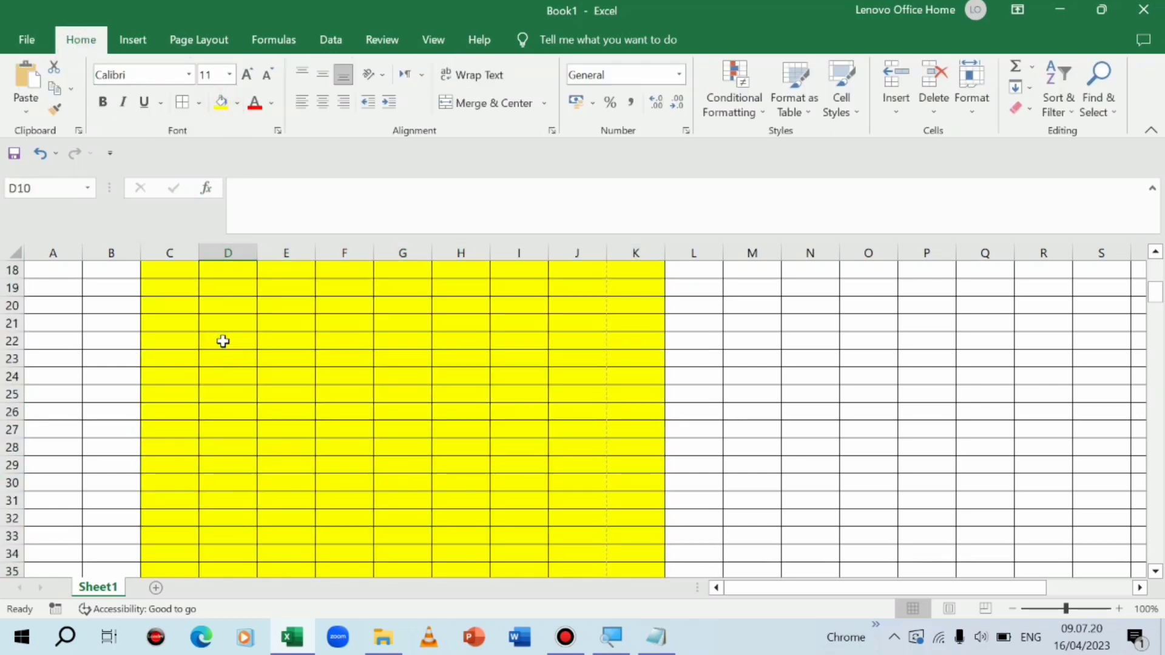
pyautogui.scroll(-3, 231, 342)
pyautogui.scroll(1, 261, 354)
pyautogui.scroll(5, 267, 339)
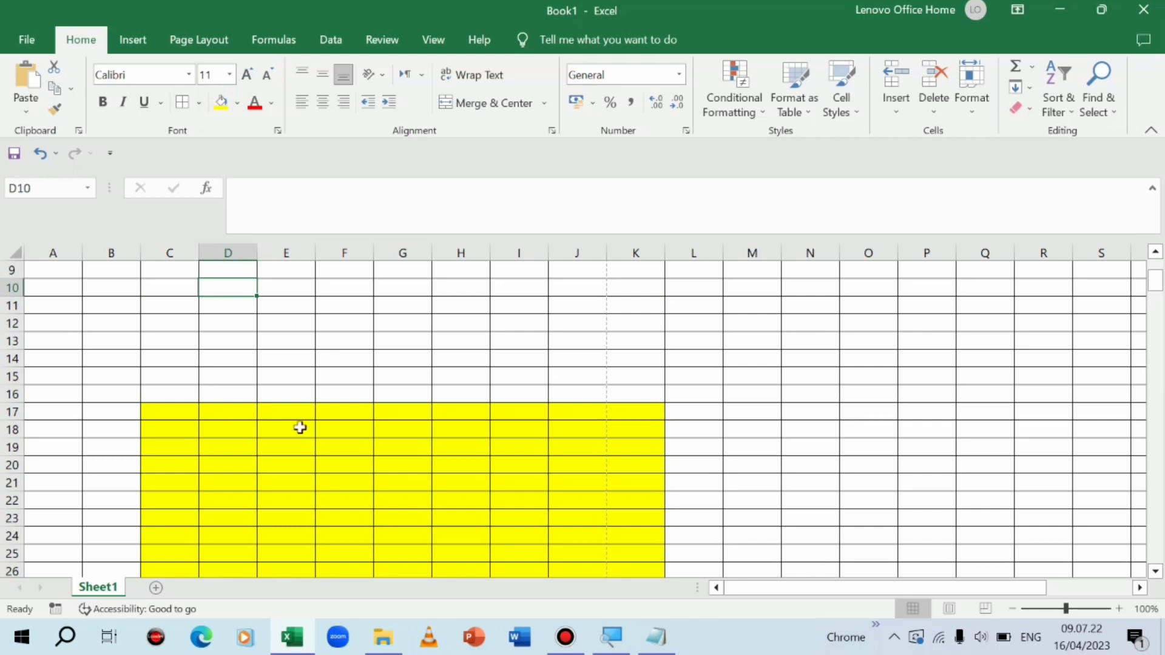
pyautogui.scroll(-4, 300, 428)
pyautogui.scroll(2, 299, 419)
pyautogui.scroll(2, 299, 418)
pyautogui.click(173, 429)
pyautogui.hotkey('alt', 'p')
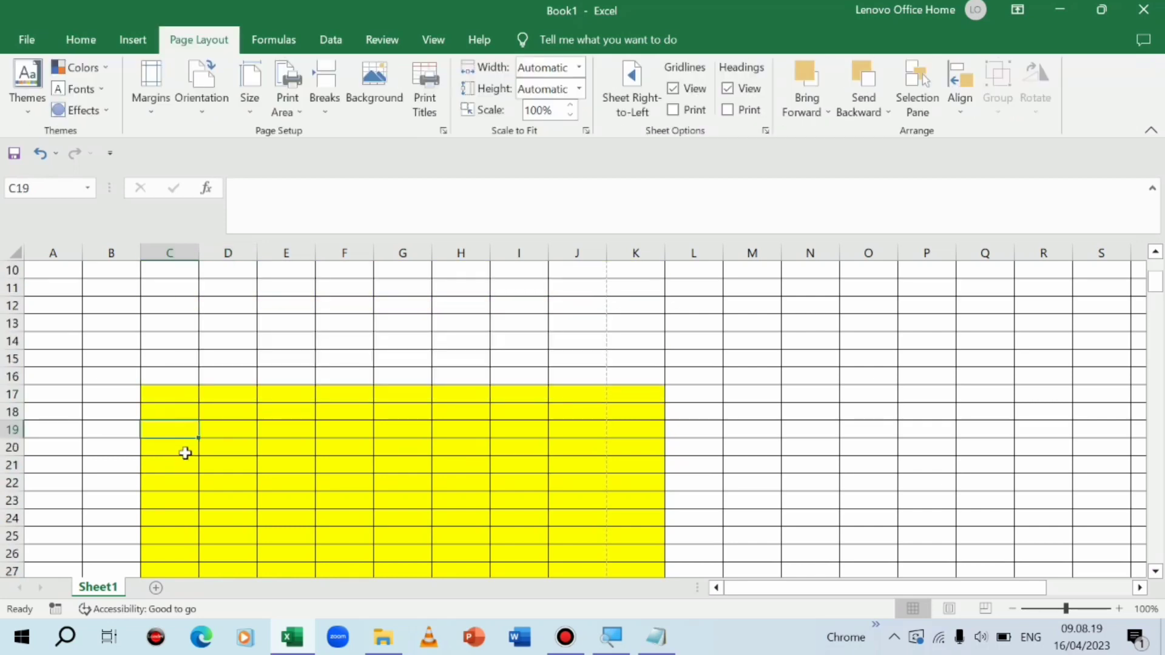
# - Drag across the yellow cells from C17 to K94 to select them
pyautogui.scroll(-1, 194, 375)
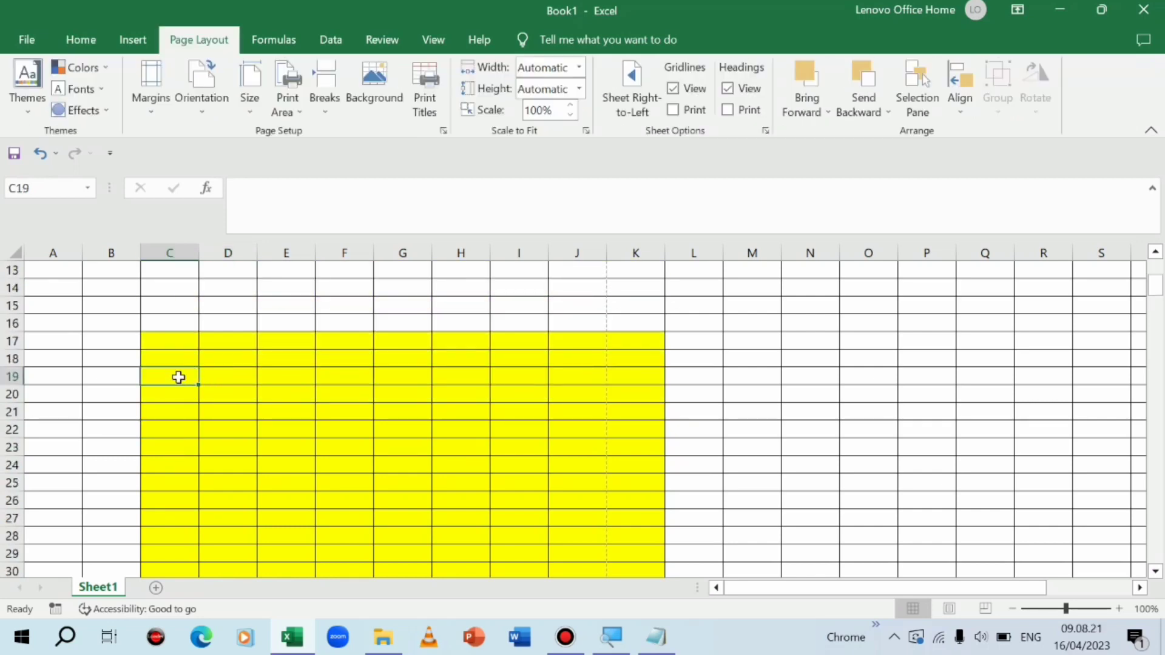
pyautogui.moveTo(158, 340)
pyautogui.mouseDown()
pyautogui.moveTo(545, 421)
pyautogui.moveTo(619, 609)
pyautogui.moveTo(621, 228)
pyautogui.mouseUp()
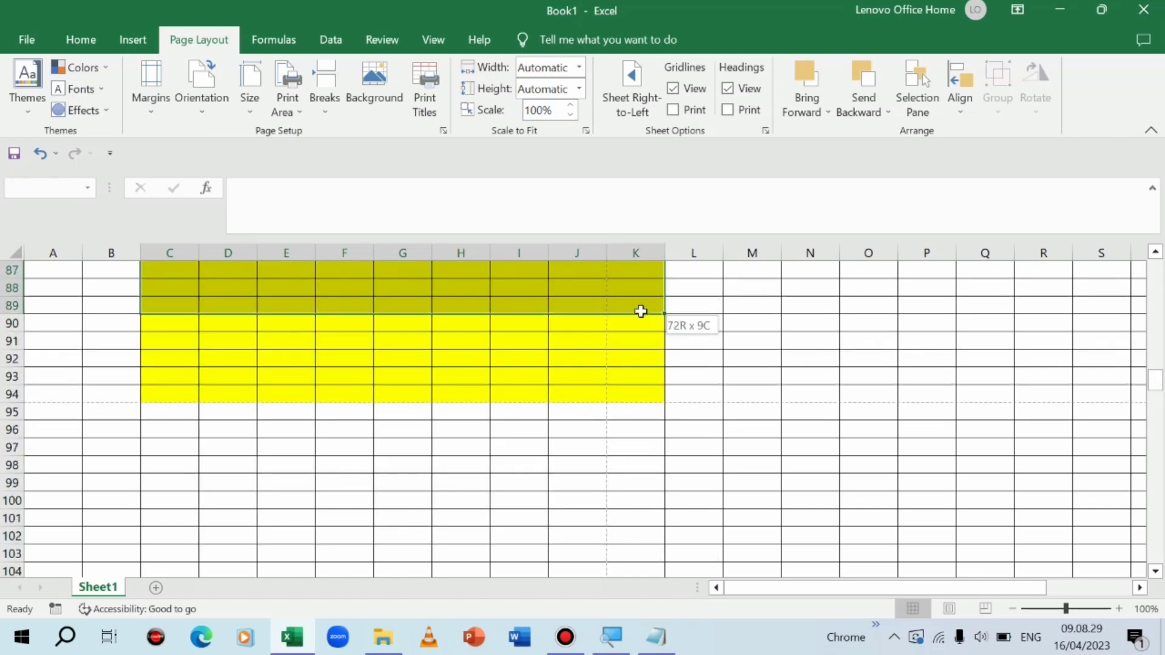
pyautogui.moveTo(622, 228); pyautogui.dragTo(560, 372)
pyautogui.scroll(1, 496, 346)
pyautogui.scroll(8, 493, 344)
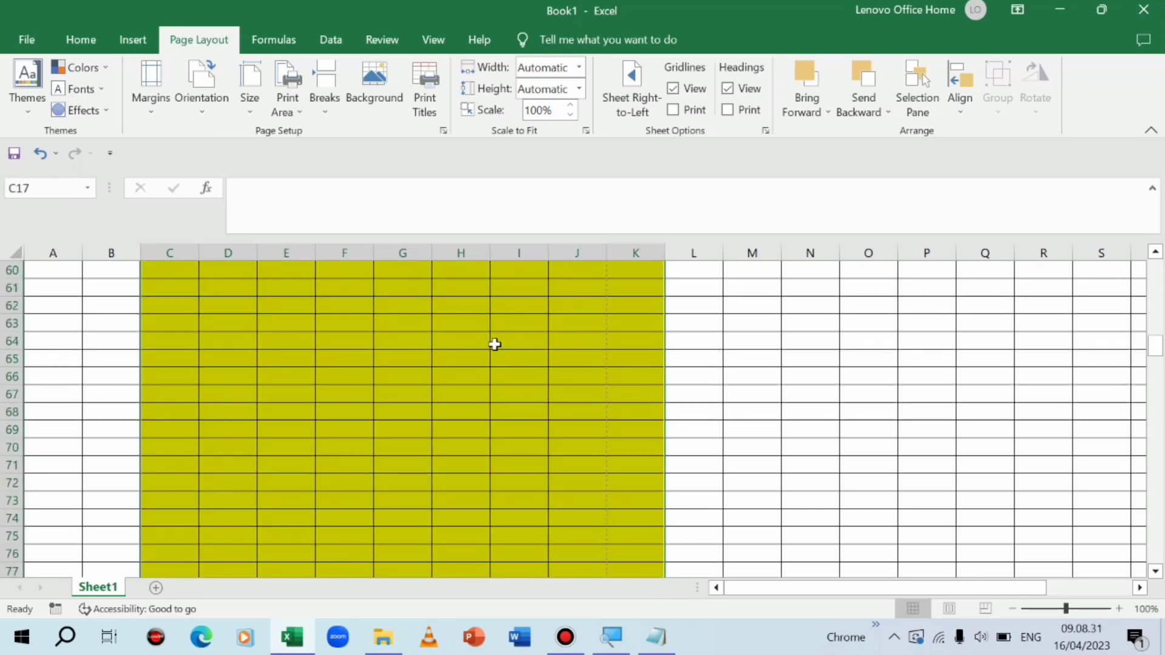
pyautogui.scroll(8, 421, 328)
pyautogui.scroll(7, 364, 327)
pyautogui.scroll(3, 364, 327)
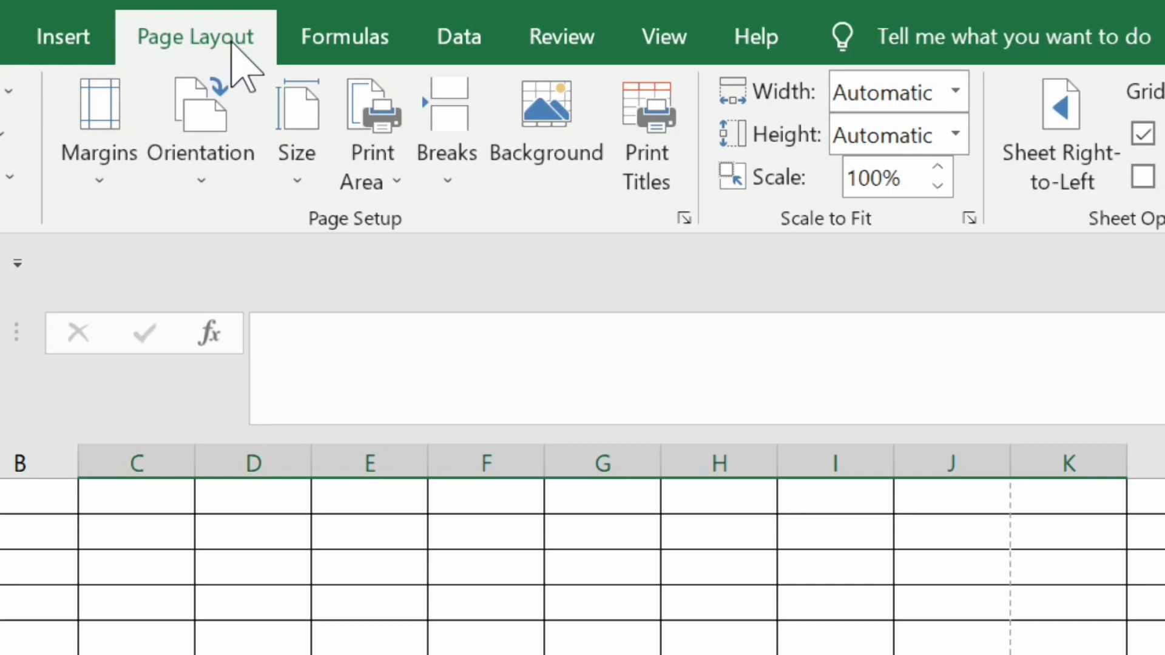
# - Use Print Area > Set Print Area to make C17:K94 the print area
pyautogui.click(390, 191)
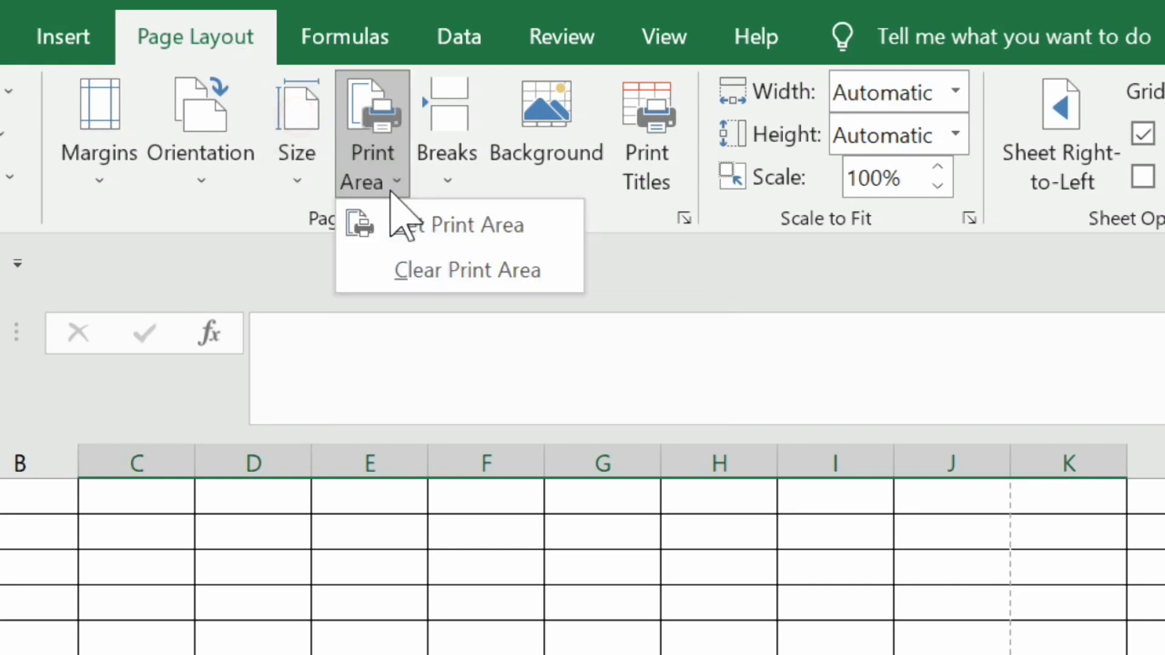
pyautogui.click(437, 224)
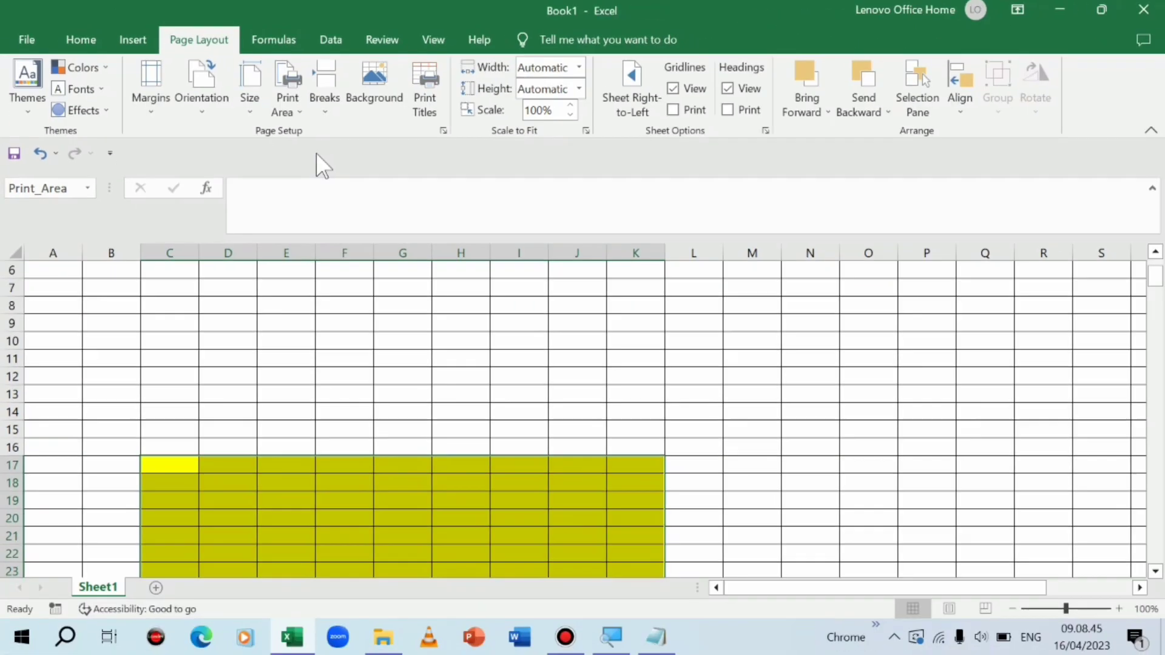
pyautogui.scroll(-2, 400, 350)
pyautogui.scroll(-7, 401, 350)
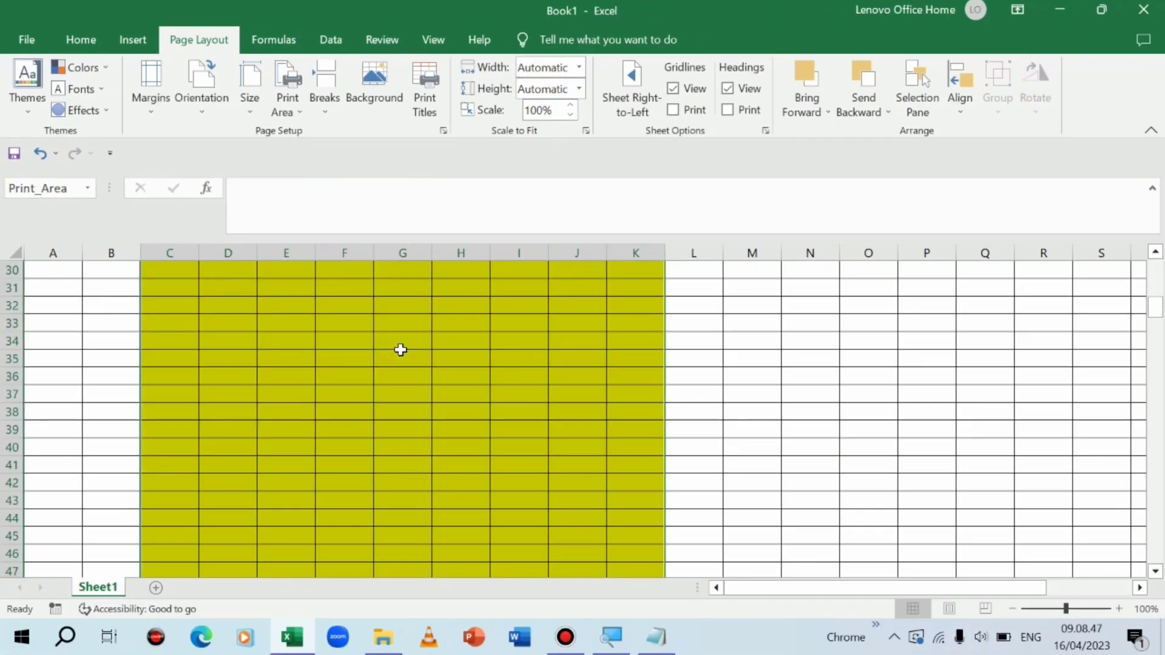
pyautogui.scroll(-3, 400, 350)
pyautogui.scroll(4, 398, 349)
pyautogui.scroll(5, 203, 286)
pyautogui.scroll(2, 200, 416)
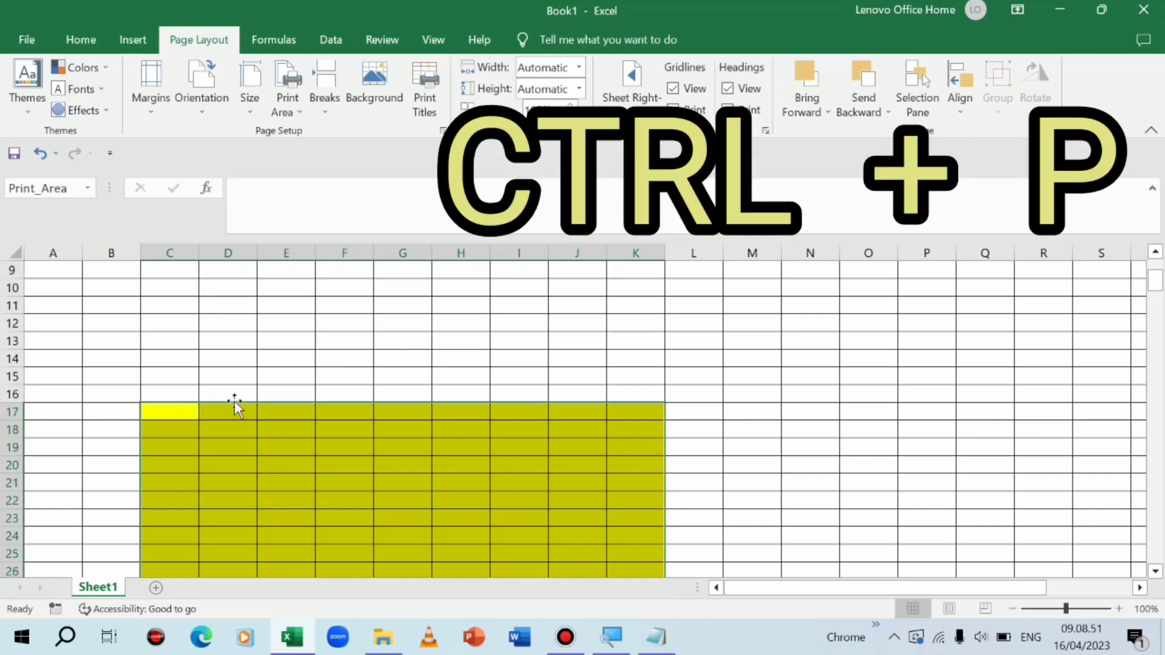
pyautogui.hotkey('ctrl', 'p')
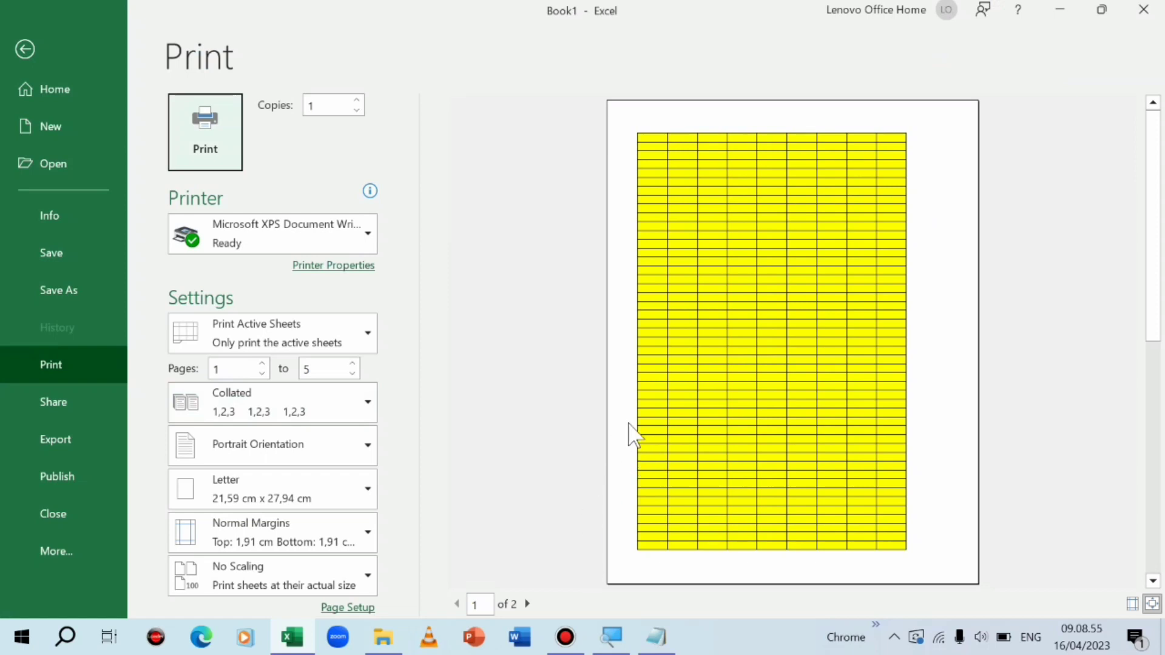
pyautogui.click(527, 604)
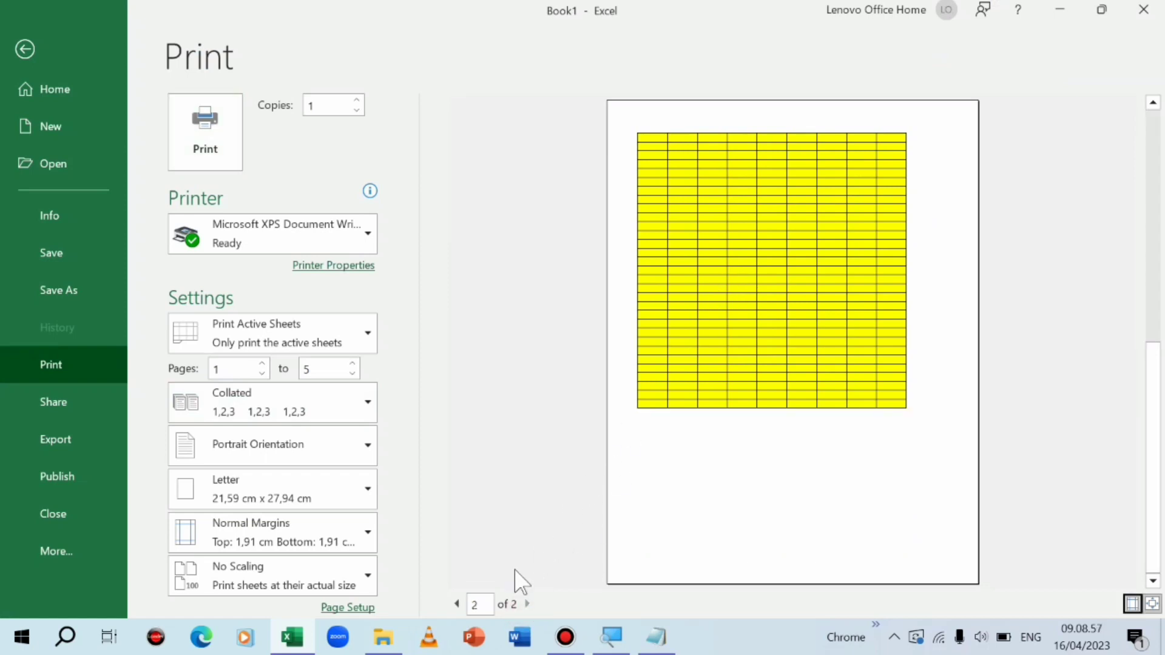
pyautogui.click(456, 604)
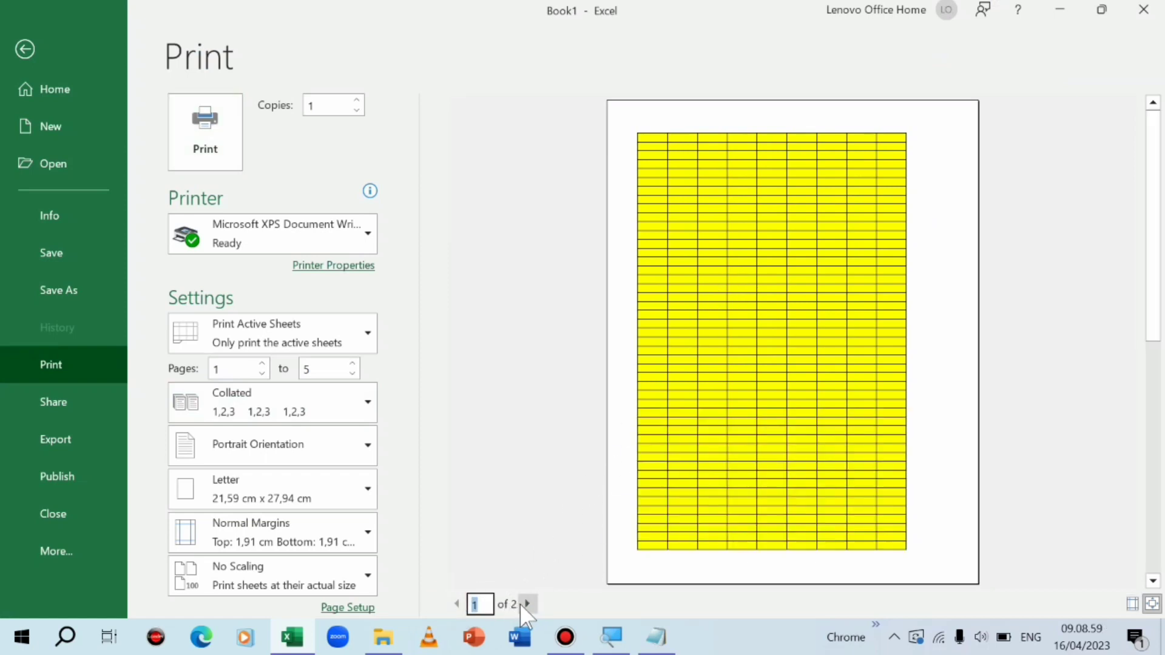
pyautogui.click(525, 604)
pyautogui.click(457, 604)
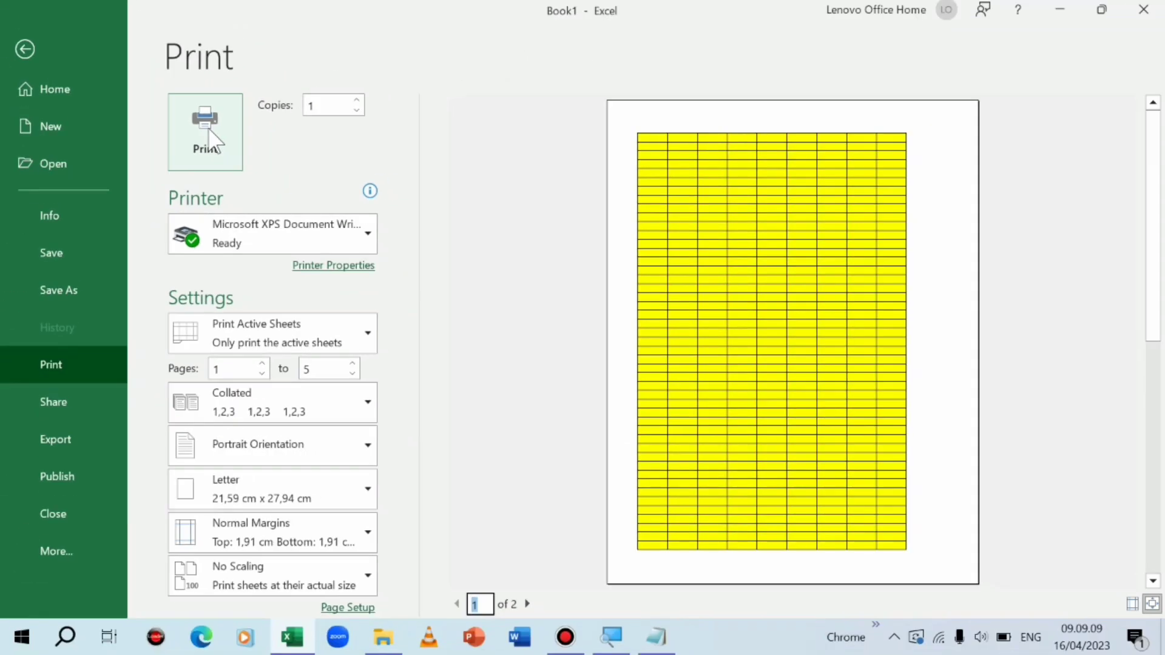
pyautogui.click(45, 42)
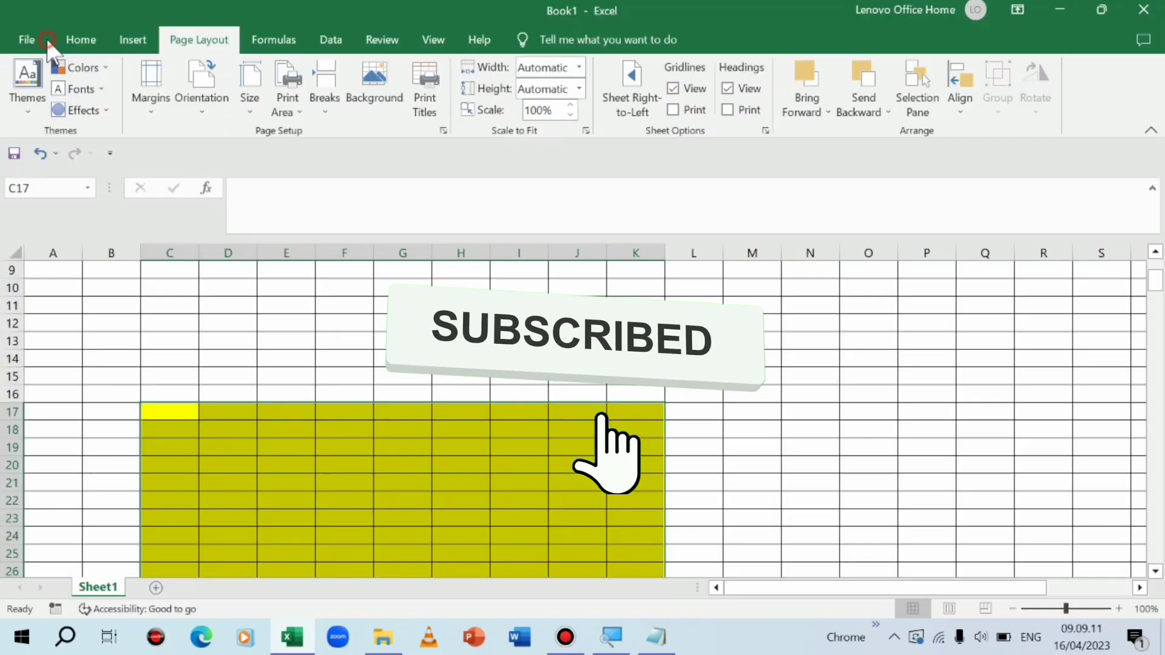
pyautogui.scroll(-4, 400, 419)
pyautogui.scroll(1, 510, 311)
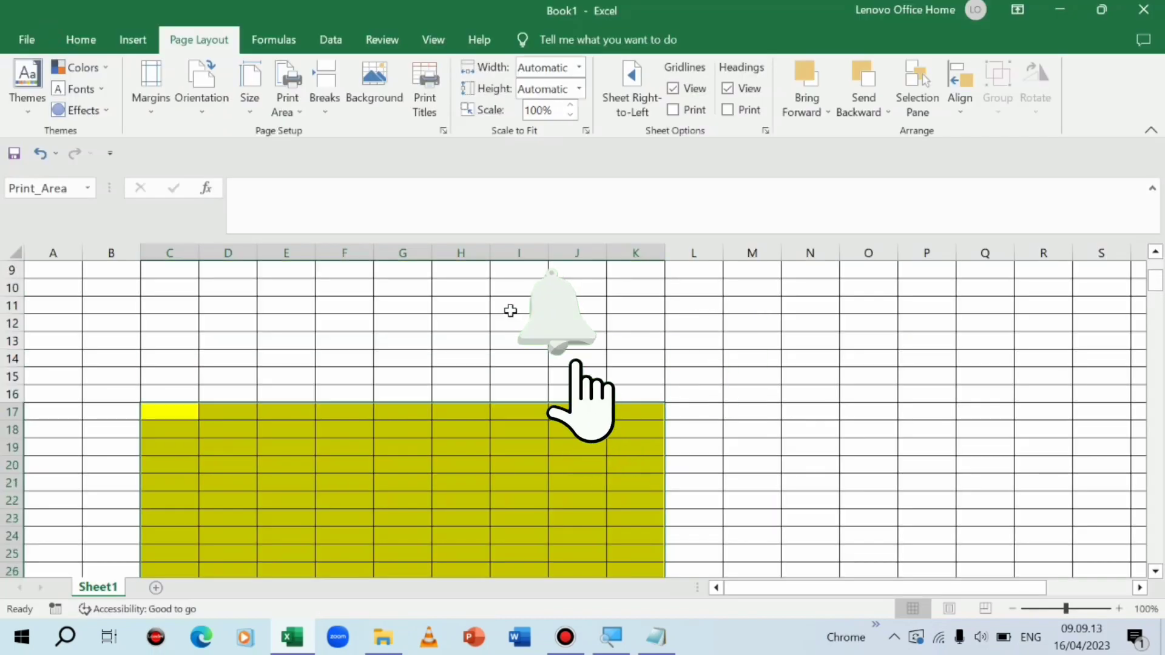